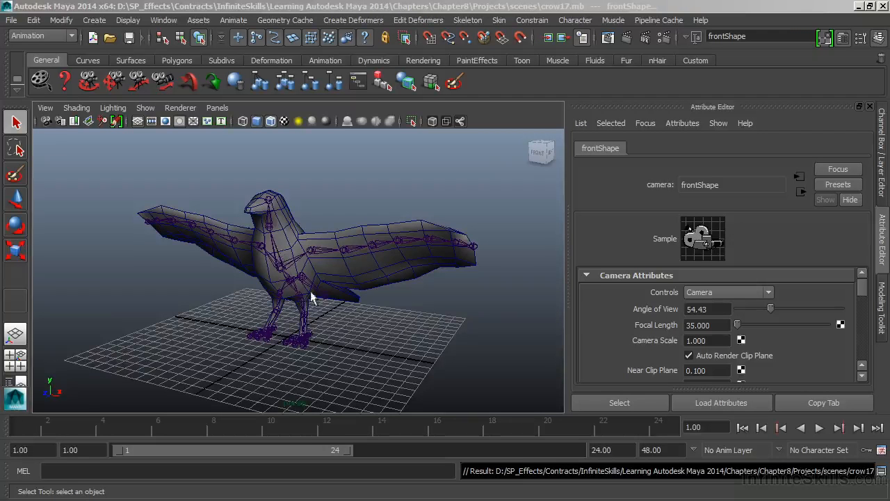
- Bind the crow mesh to its skeleton from the root joint with Interactive Skin Bind
alt+drag(342, 295, 240, 265)
alt+right_drag(240, 265, 354, 250)
alt+drag(354, 250, 377, 222)
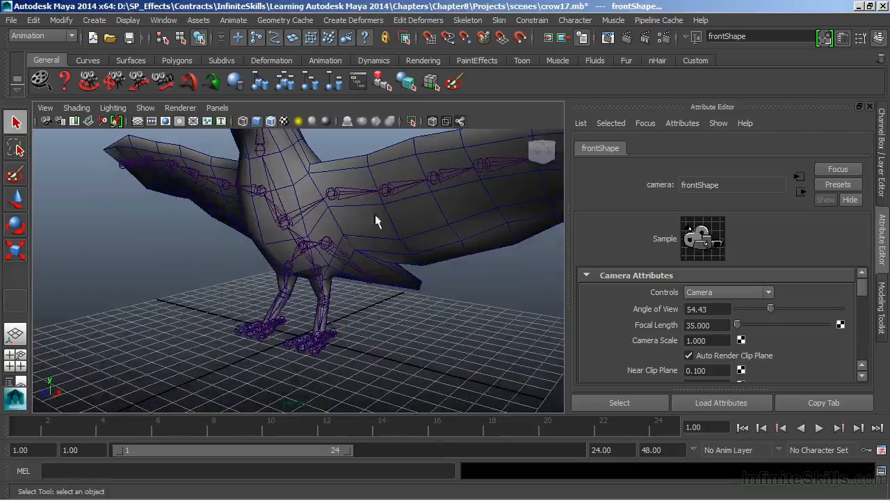
click(304, 246)
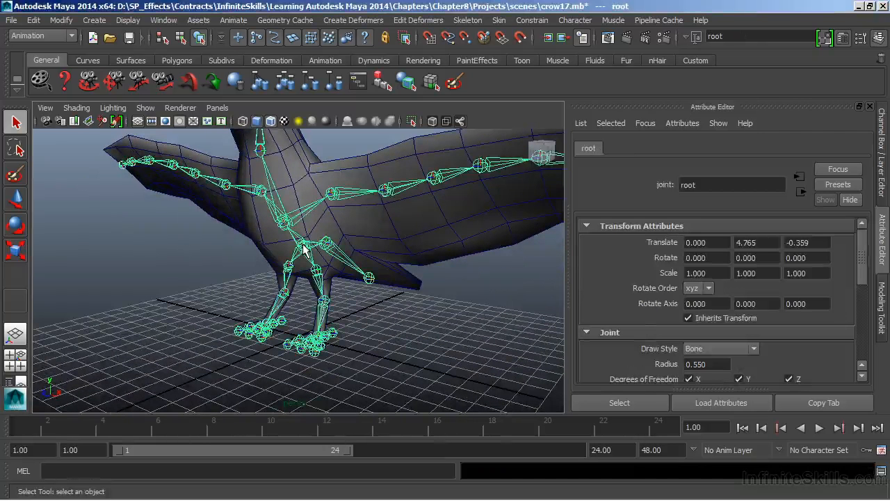
click(459, 257)
alt+drag(408, 206, 410, 240)
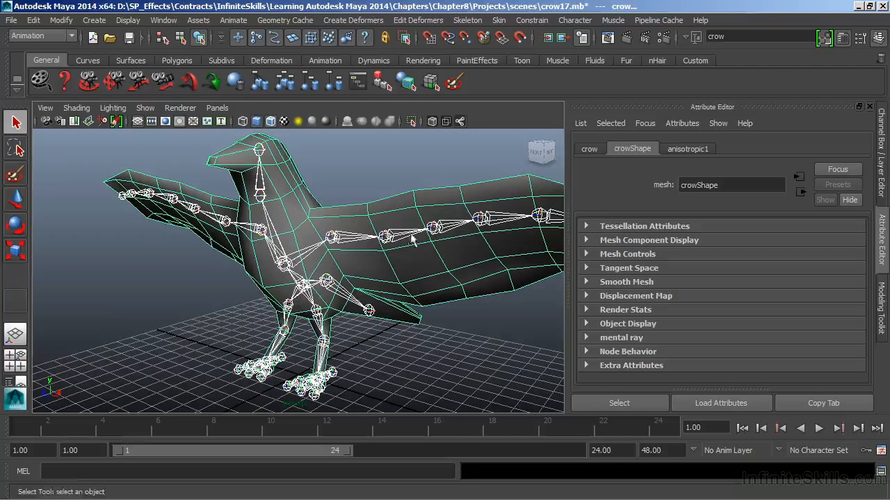
click(500, 21)
mouse_move(511, 42)
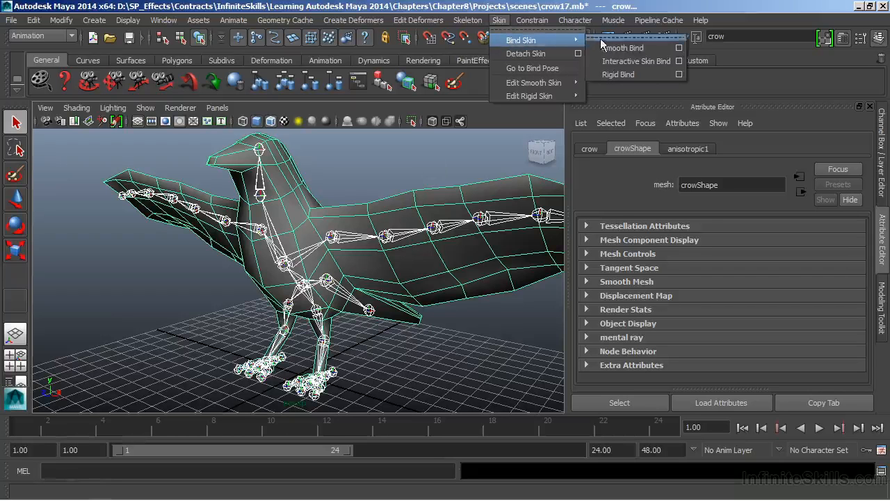
click(665, 63)
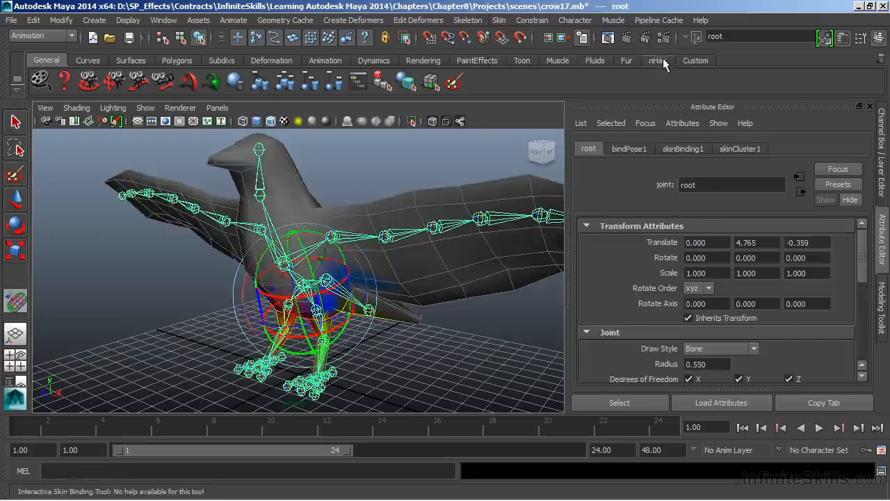
- Select the left leg joint and shorten the lower end of its influence volume up to about the knee
alt+drag(306, 230, 384, 188)
alt+drag(417, 238, 384, 243)
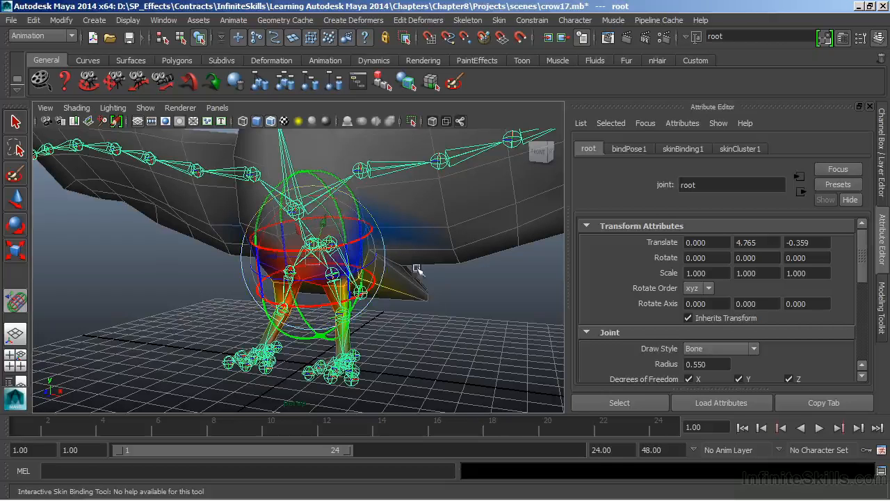
click(417, 317)
mouse_move(407, 279)
alt+mouse_down()
mouse_move(397, 313)
mouse_move(411, 311)
mouse_move(372, 274)
mouse_move(402, 282)
alt+mouse_up()
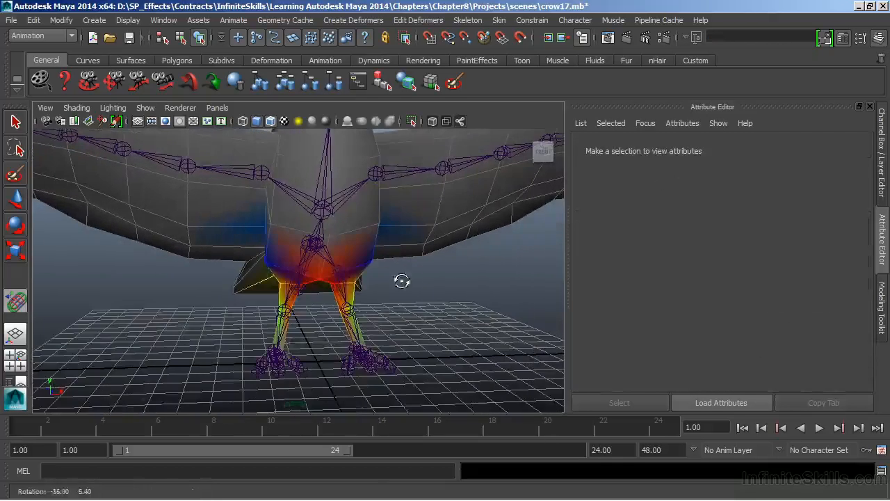
click(345, 268)
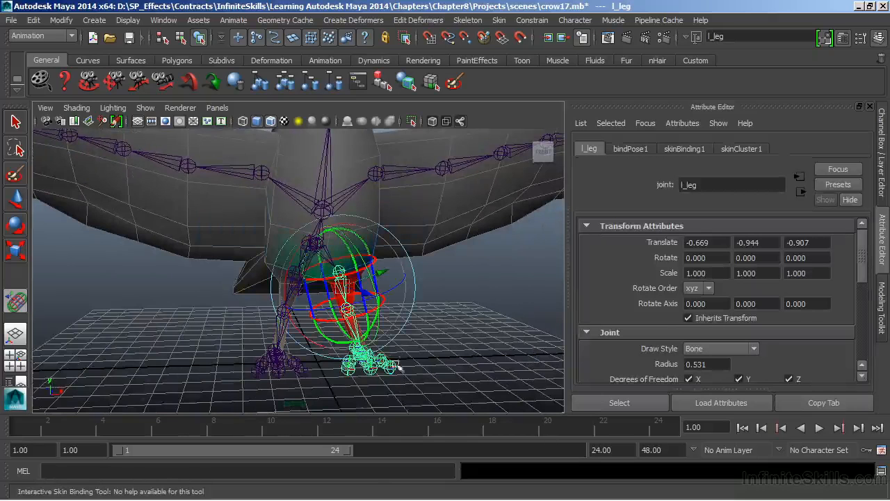
alt+drag(450, 336, 389, 313)
alt+right_drag(390, 312, 396, 275)
alt+drag(397, 275, 441, 298)
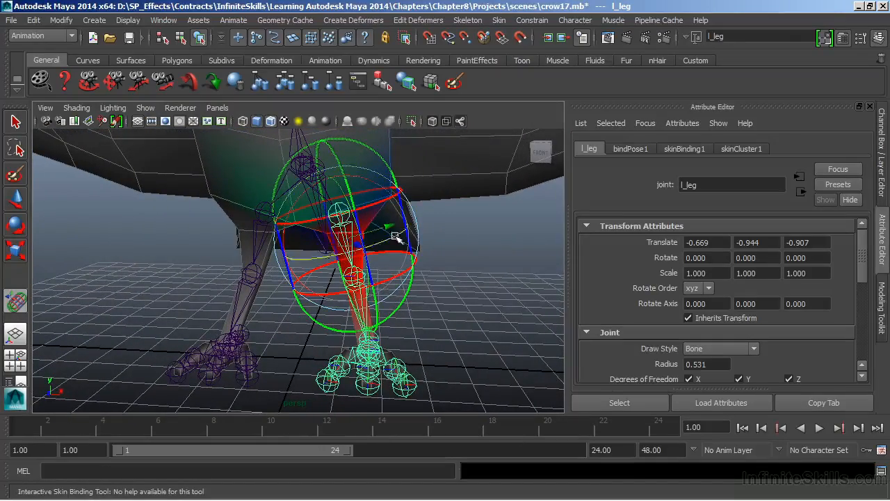
alt+drag(396, 242, 366, 239)
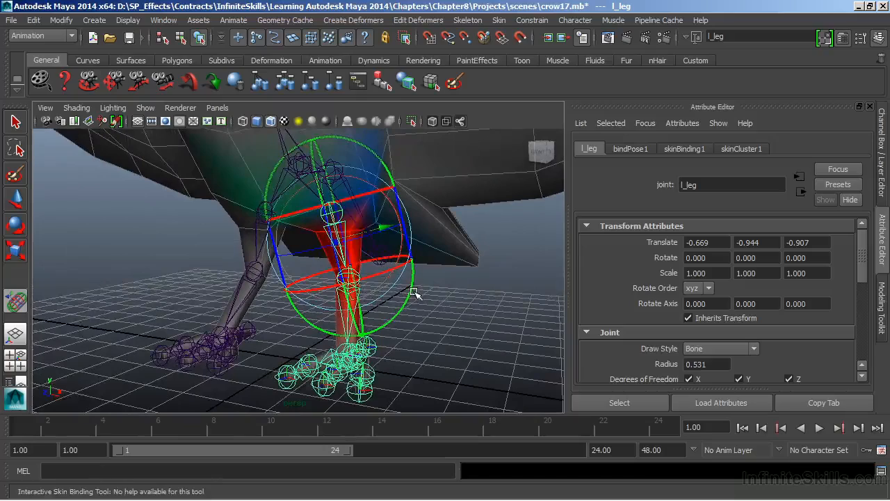
mouse_move(425, 292)
alt+mouse_down()
mouse_move(384, 295)
mouse_move(424, 297)
mouse_move(413, 297)
alt+mouse_up()
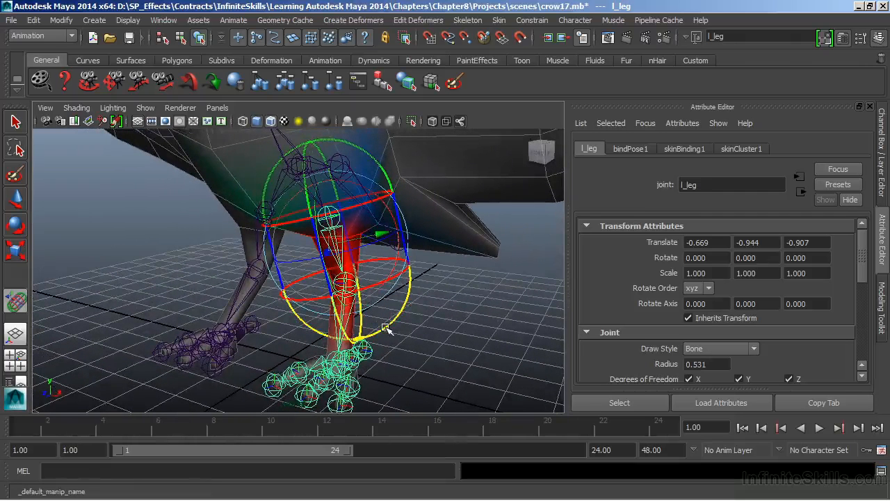
drag(385, 327, 397, 296)
drag(410, 328, 402, 325)
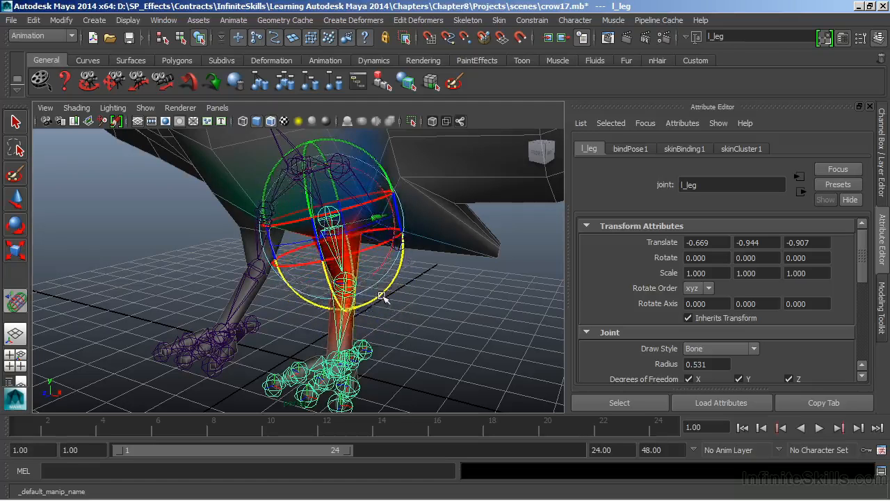
drag(381, 291, 379, 288)
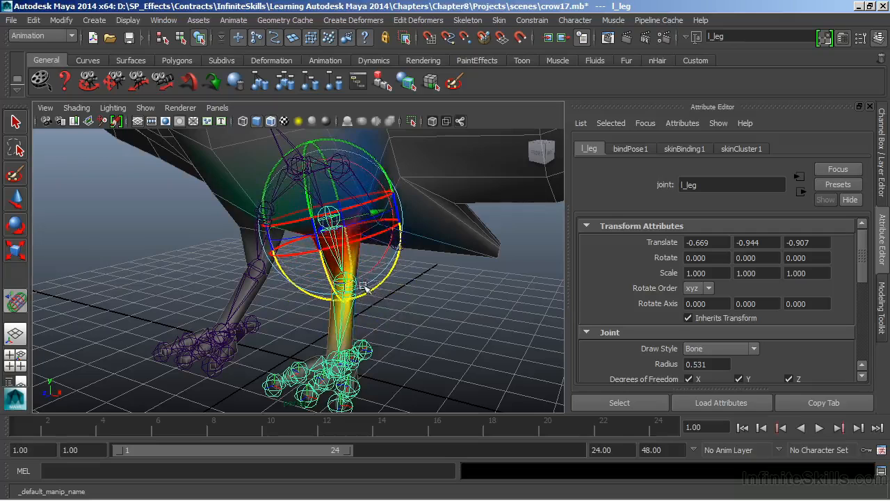
- Narrow the left leg joint's influence volume to pull its weights off the crow's body and the other leg
alt+drag(373, 254, 327, 174)
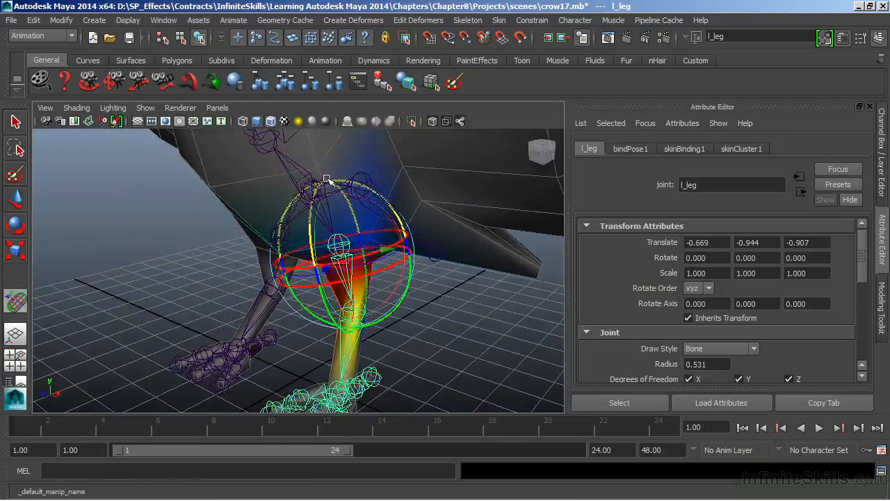
alt+drag(377, 264, 408, 234)
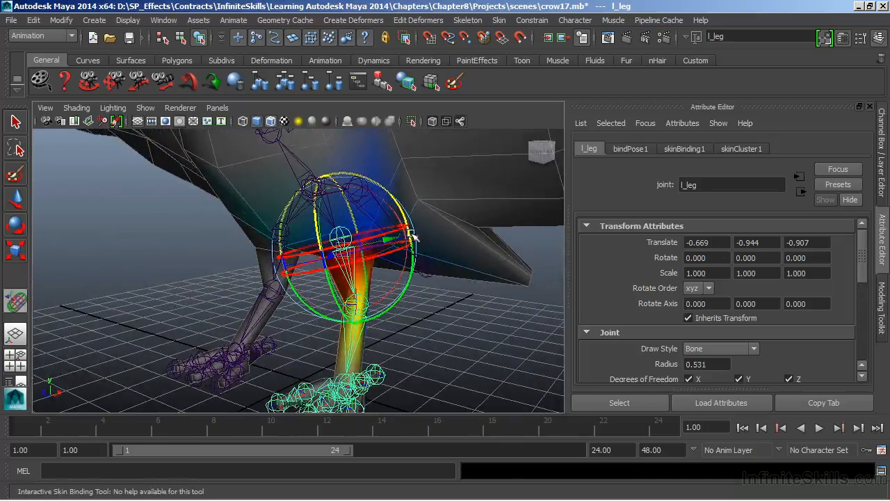
alt+drag(403, 296, 425, 268)
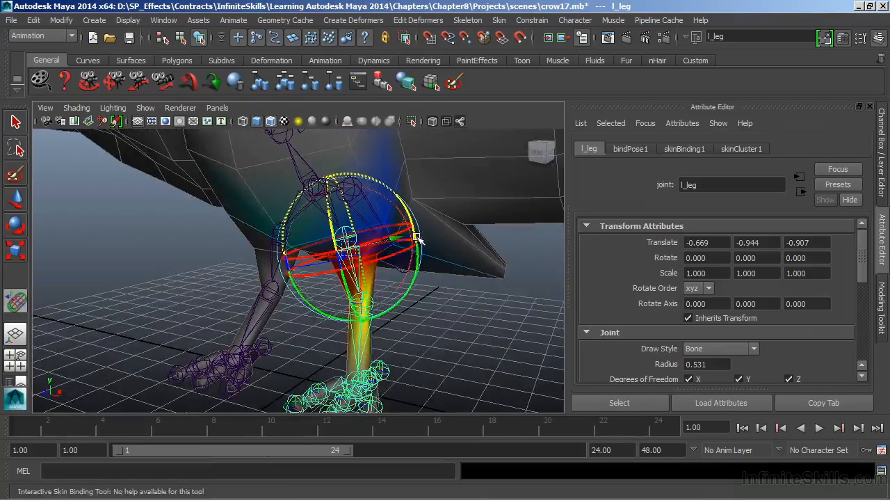
drag(414, 235, 397, 237)
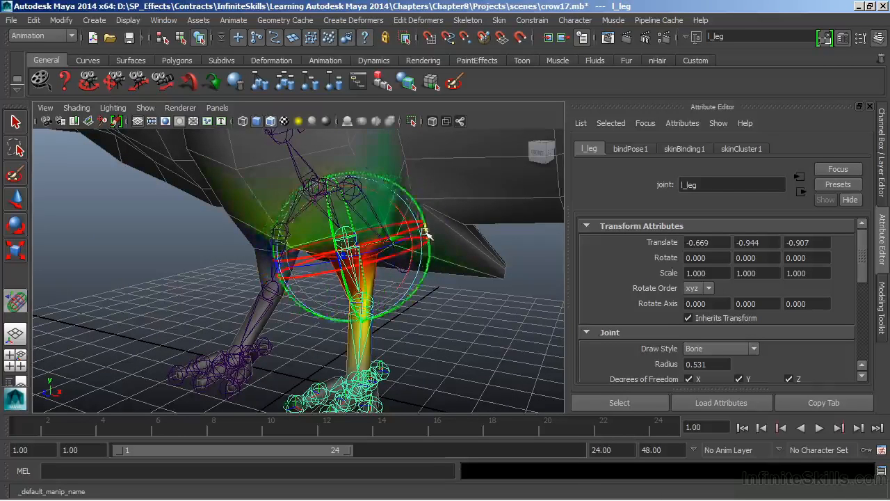
mouse_move(382, 239)
mouse_down()
mouse_move(431, 246)
mouse_move(237, 271)
mouse_move(219, 256)
mouse_move(236, 260)
mouse_up()
alt+drag(215, 298, 339, 296)
alt+right_drag(339, 296, 377, 292)
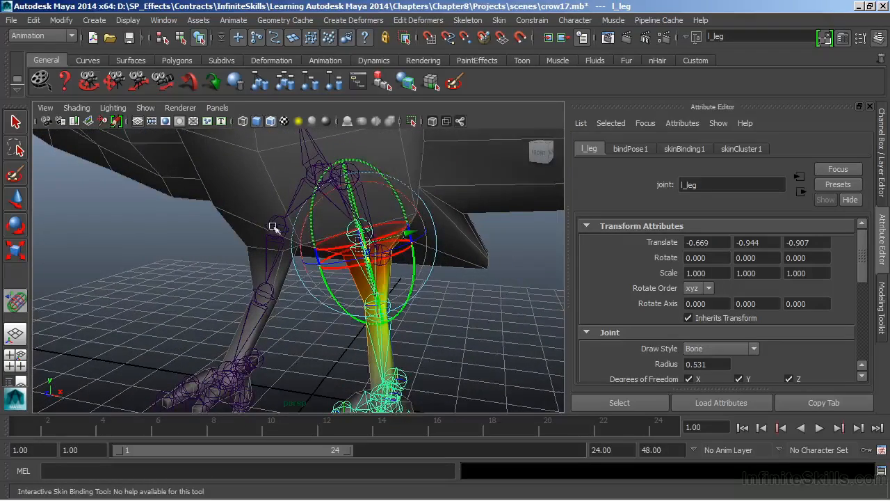
- Refine the left leg joint's influence volume by tightening its rings around the upper leg, and deselect the joint
alt+drag(435, 252, 416, 289)
alt+middle_drag(416, 288, 420, 262)
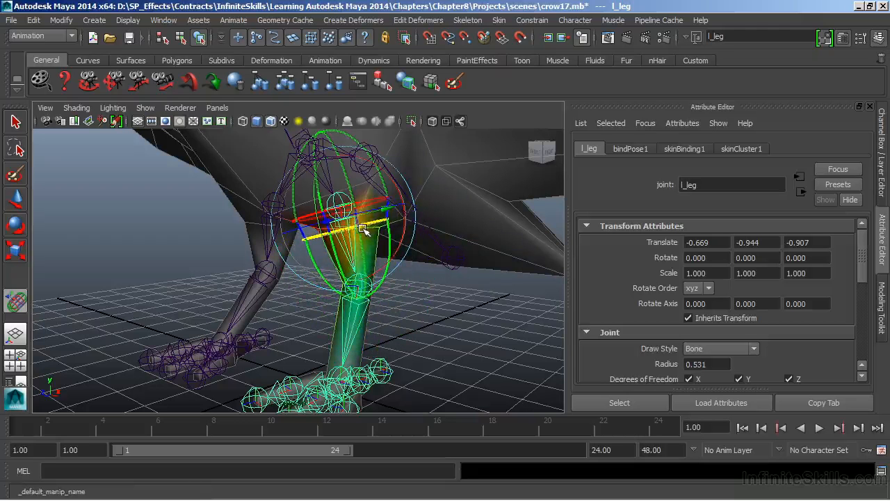
drag(369, 198, 350, 199)
alt+drag(388, 324, 401, 299)
alt+right_drag(401, 300, 307, 306)
alt+drag(308, 306, 403, 285)
click(457, 310)
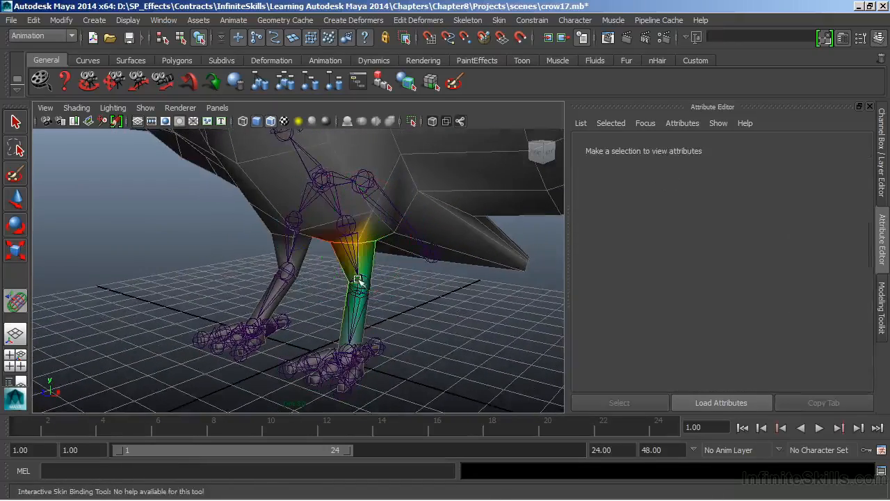
- Rotate the left leg joint to test how the skin deforms, and undo the rotations
click(347, 226)
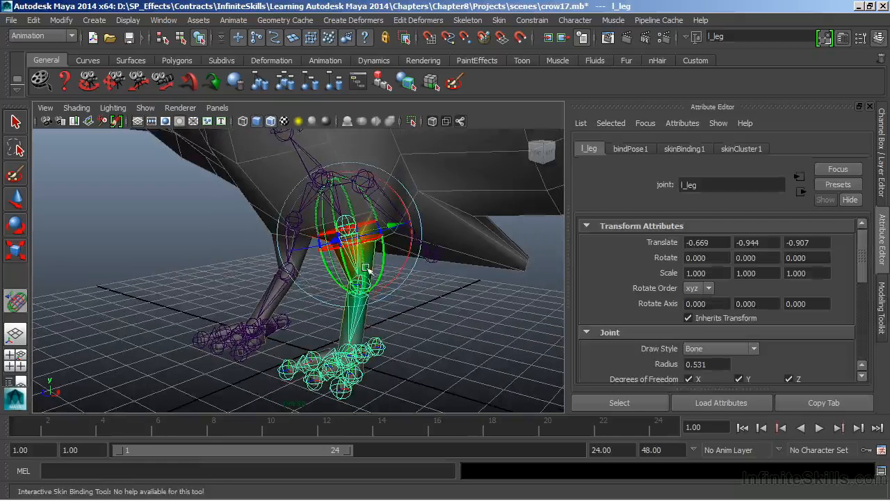
key(e)
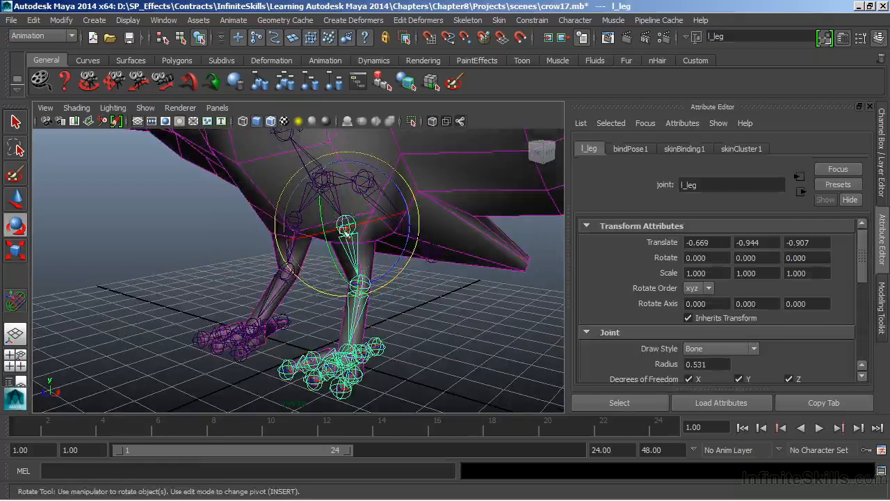
drag(367, 263, 289, 278)
drag(308, 273, 351, 317)
key(ctrl+z)
key(ctrl+z)
- Select the left wing's second joint and shrink its influence volume to the inner section of that wing with the Interactive Skin Bind tool
click(438, 226)
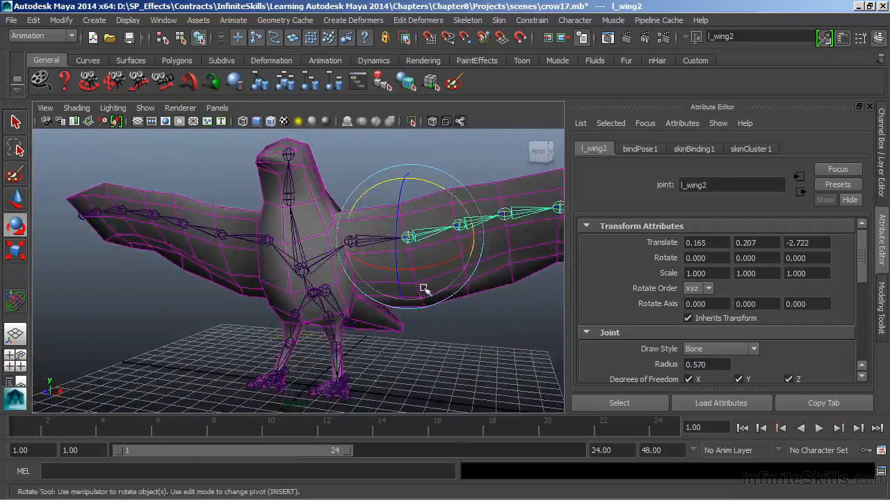
alt+drag(427, 313, 399, 312)
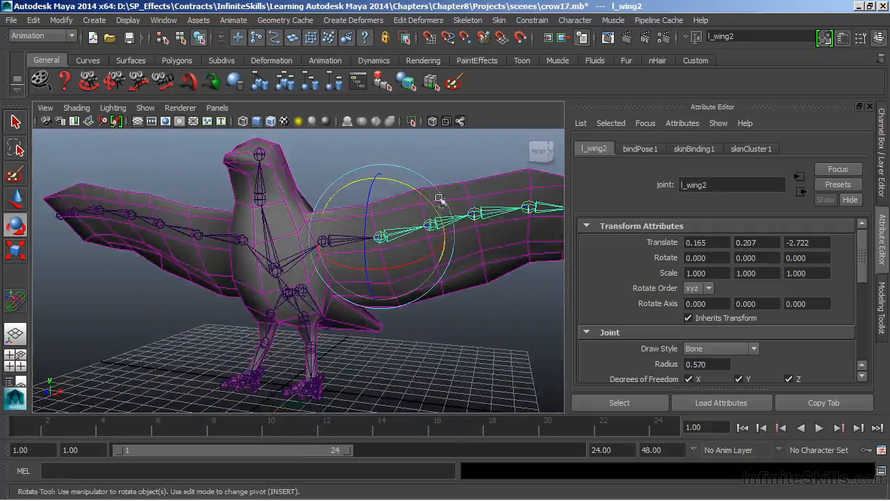
alt+drag(391, 262, 394, 281)
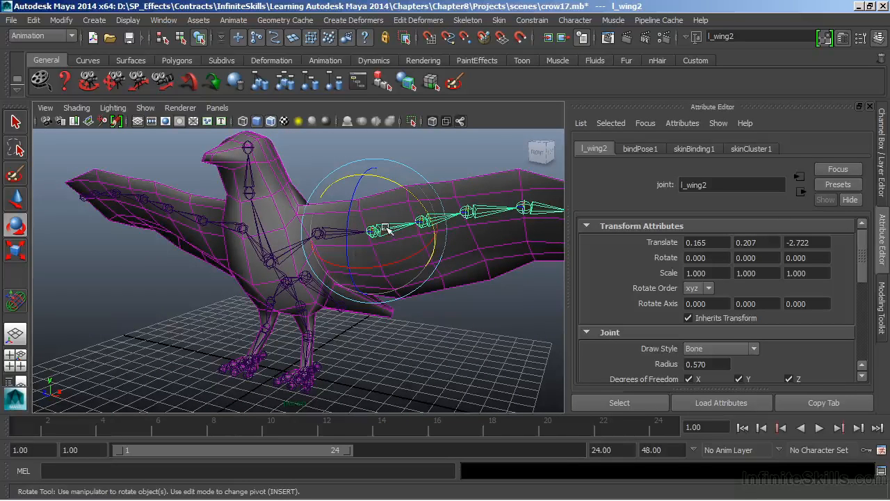
click(16, 301)
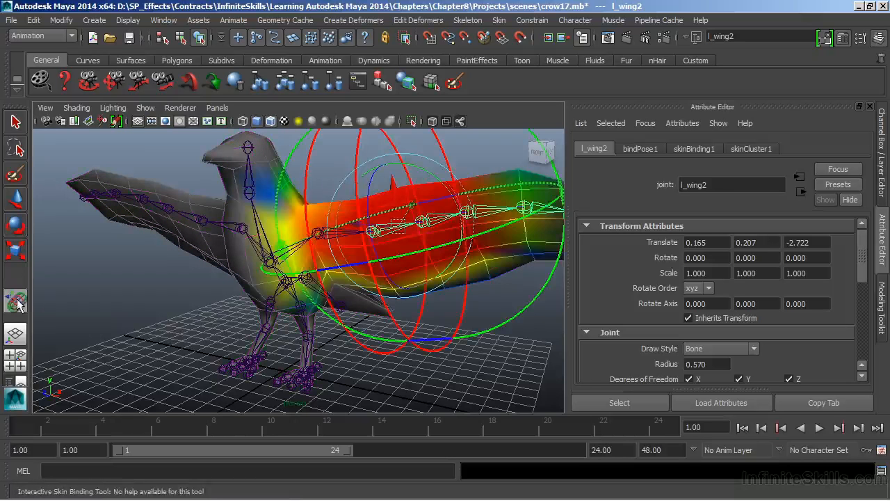
alt+drag(358, 203, 369, 217)
alt+drag(518, 223, 500, 260)
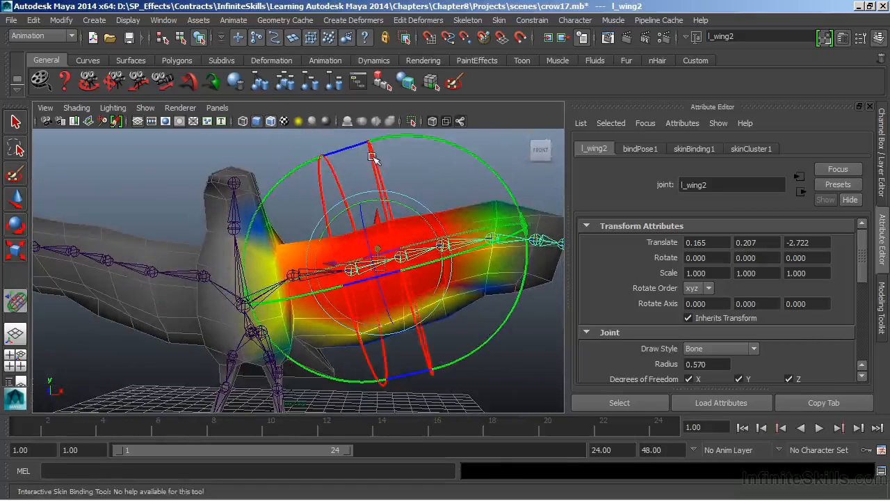
drag(374, 159, 217, 208)
drag(406, 233, 402, 252)
drag(377, 209, 384, 238)
drag(331, 285, 441, 308)
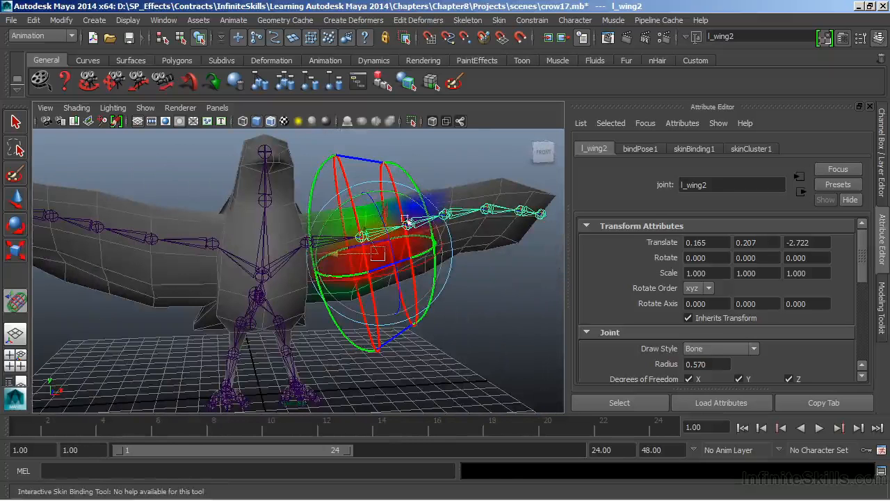
- Reshape the left wing's second-joint influence volume to cover the wing section from front to back edge
click(371, 198)
drag(373, 197, 368, 223)
alt+drag(391, 255, 334, 221)
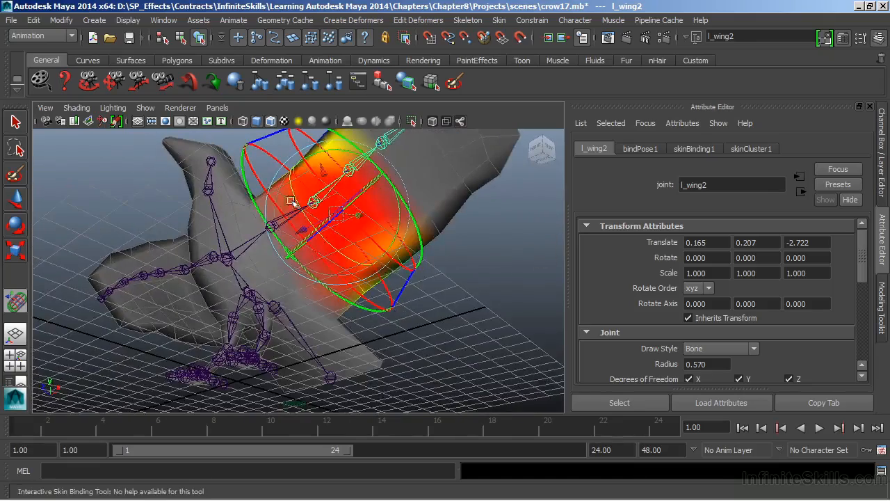
alt+drag(330, 231, 346, 262)
- Rotate the left wing's second joint about 20.6° around X to test the deformation, and undo the rotation
key(e)
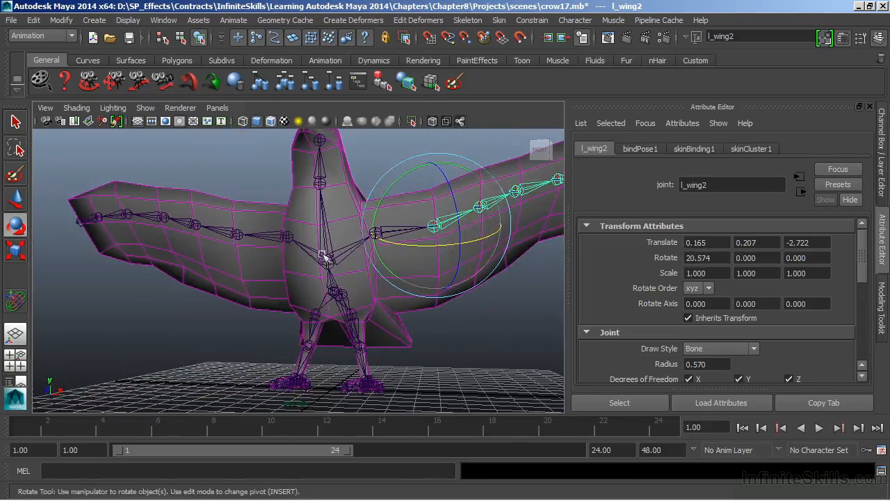
key(ctrl+z)
key(ctrl+z)
key(ctrl+z)
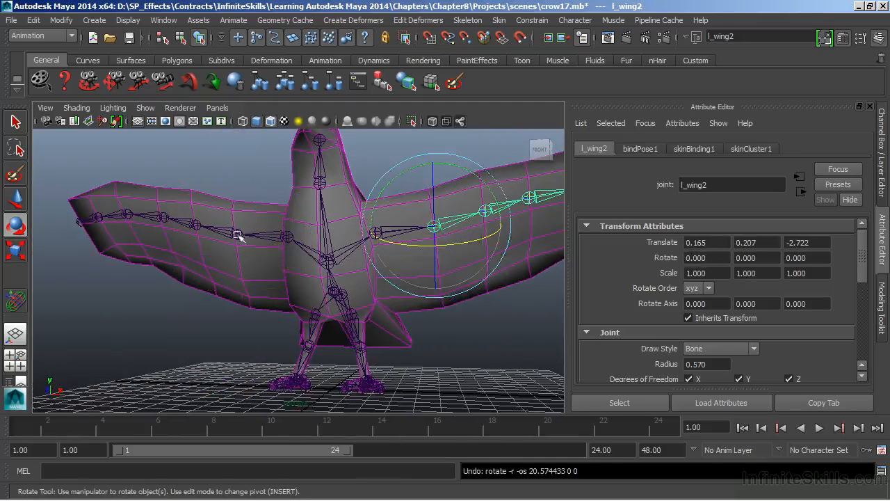
- Rotate the second joints of both wings together about 47° around X to test the wing folding, and undo it
click(239, 236)
drag(262, 250, 256, 232)
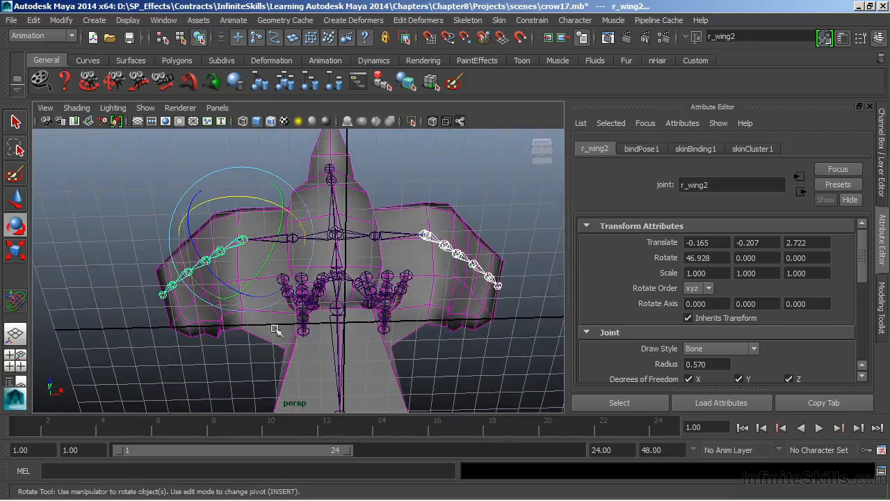
alt+drag(365, 254, 482, 320)
key(ctrl+z)
- Reselect only the left wing's second joint and open the Interactive Skin Bind options
click(479, 317)
click(423, 256)
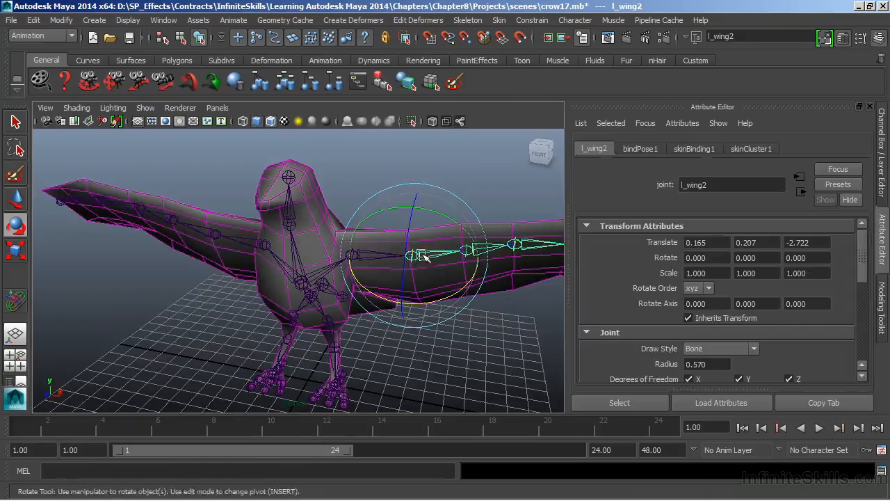
click(499, 20)
mouse_move(578, 41)
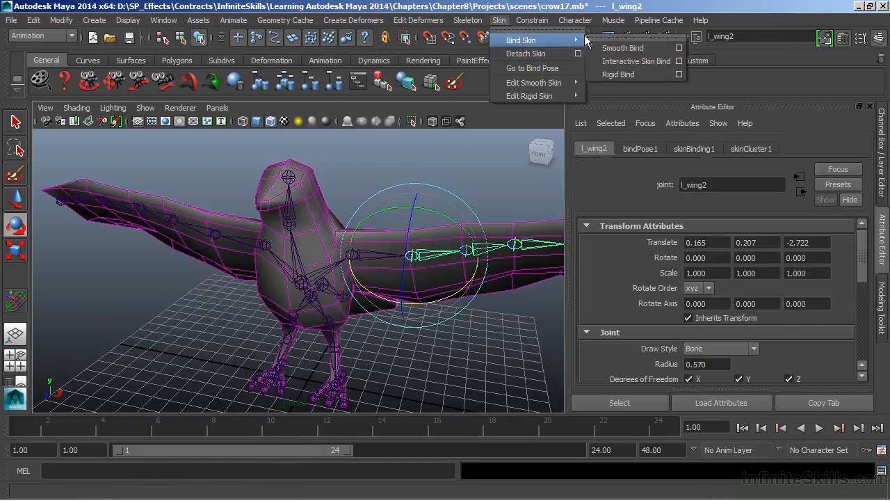
click(679, 60)
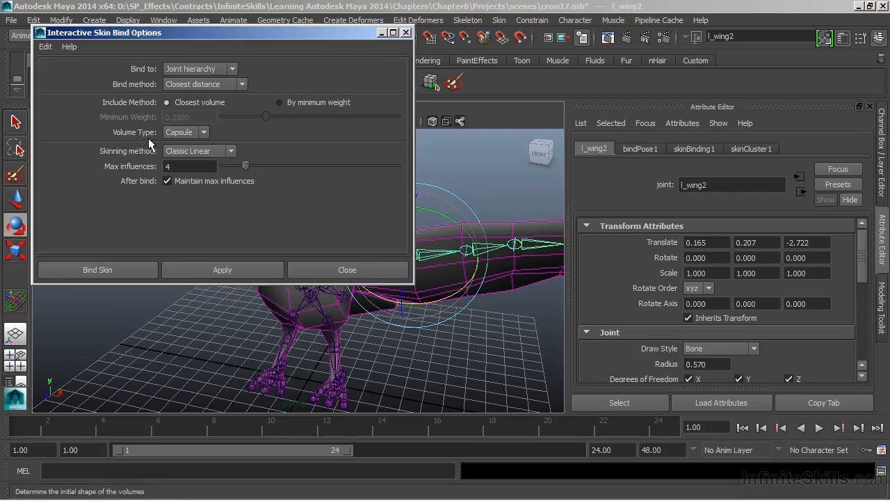
- Check the available volume types for the interactive skin bind and leave its options without changes
click(203, 131)
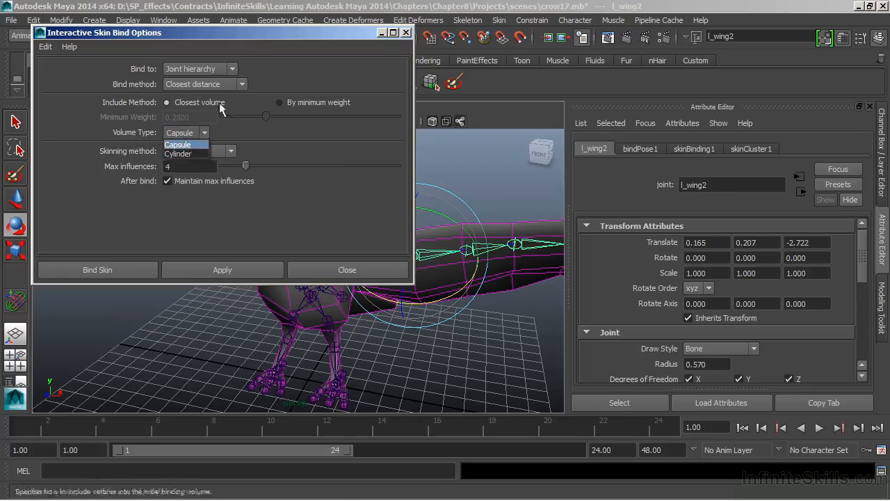
click(148, 202)
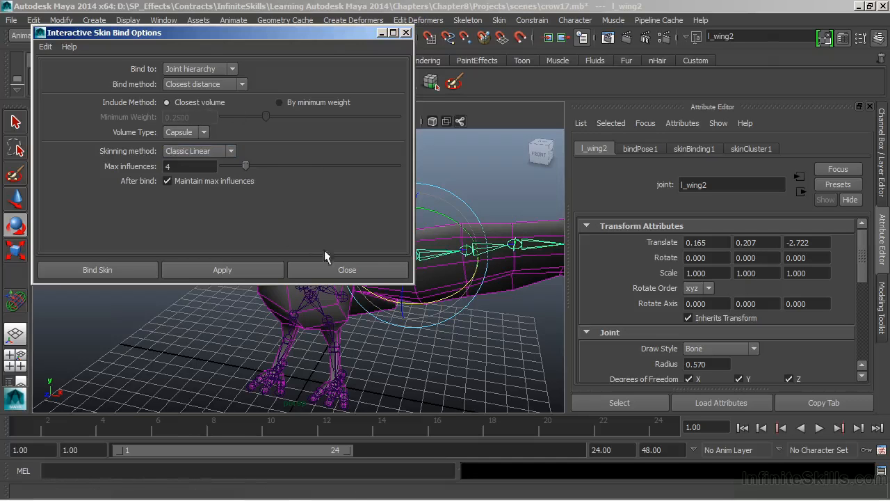
click(342, 267)
- Undo the joint edits and the interactive skin bind, back to the unbound crow with the root joint selected
click(433, 337)
key(ctrl+z)
key(ctrl+z)
key(ctrl+z)
key(ctrl+z)
key(ctrl+z)
key(ctrl+z)
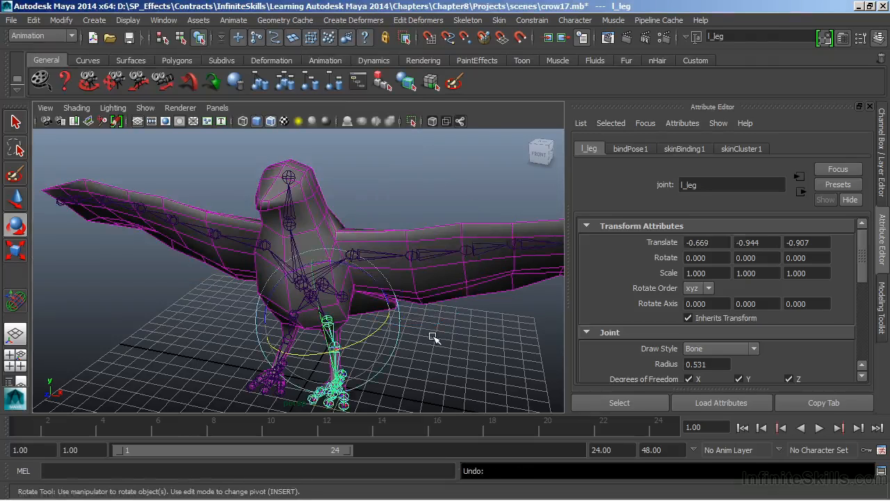
key(ctrl+z)
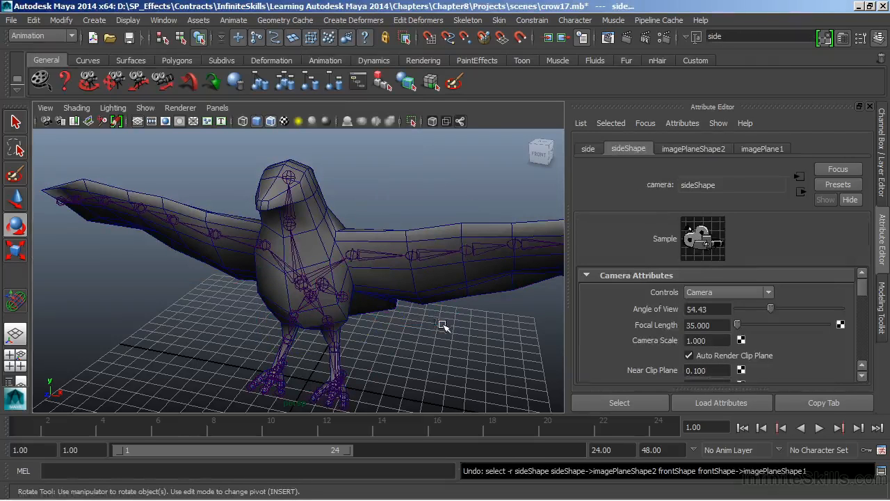
key(shift+z)
key(shift+z)
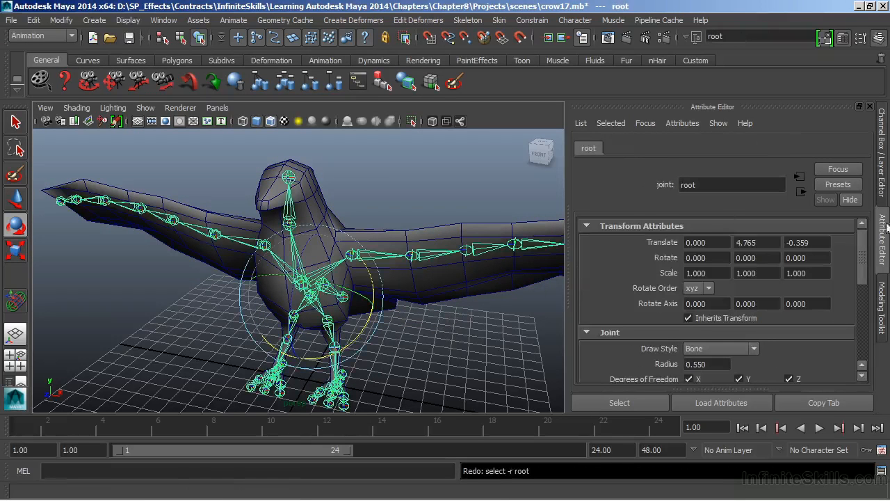
- Show the channel list in place of the attributes and examine the crow mesh's channels and shape node
click(883, 182)
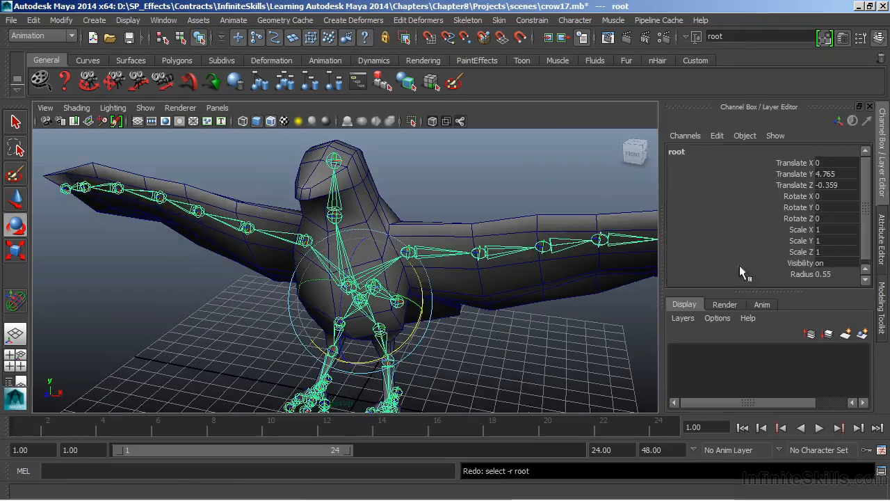
click(478, 368)
click(477, 280)
scroll(728, 200, down, 1)
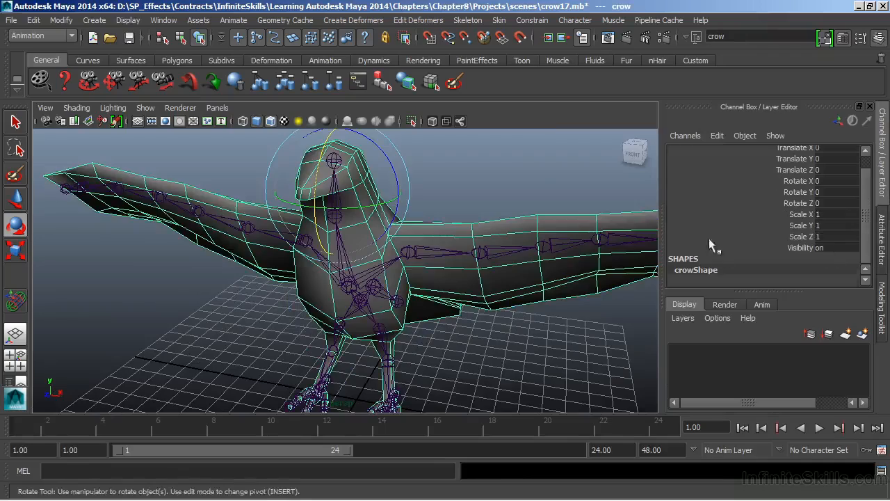
- Select the skeleton's root joint together with the crow mesh and open the Smooth Bind options clear of the model
alt+right_drag(194, 204, 303, 215)
click(363, 276)
alt+drag(363, 276, 244, 280)
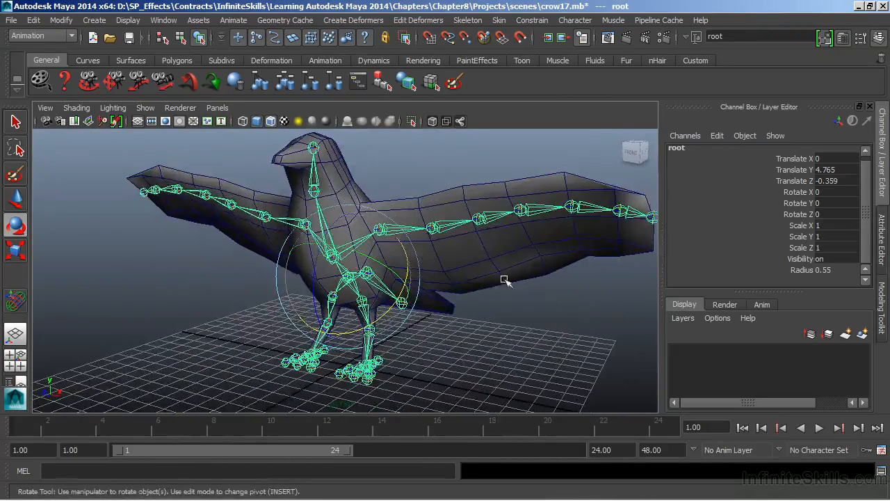
click(452, 296)
alt+drag(452, 296, 466, 292)
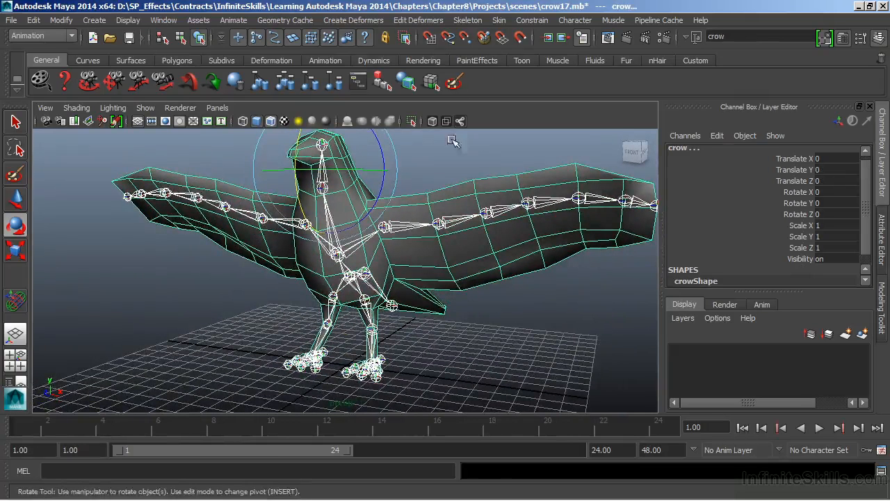
click(498, 21)
mouse_move(509, 41)
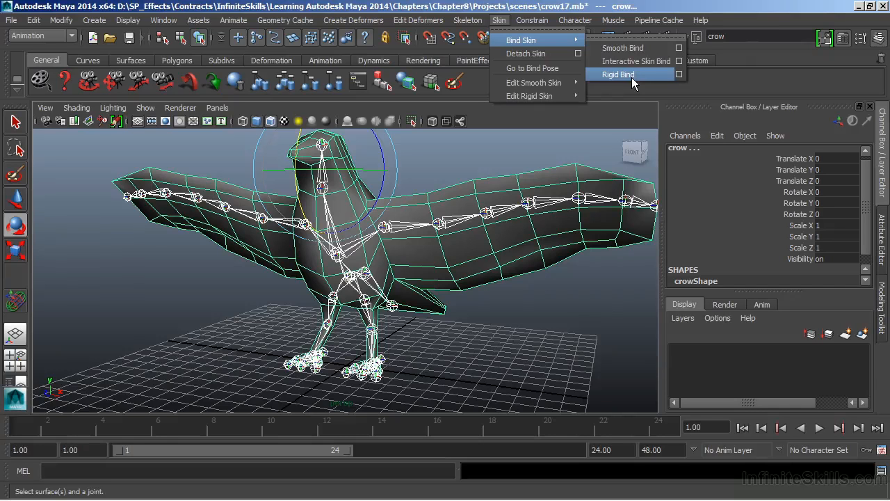
click(678, 48)
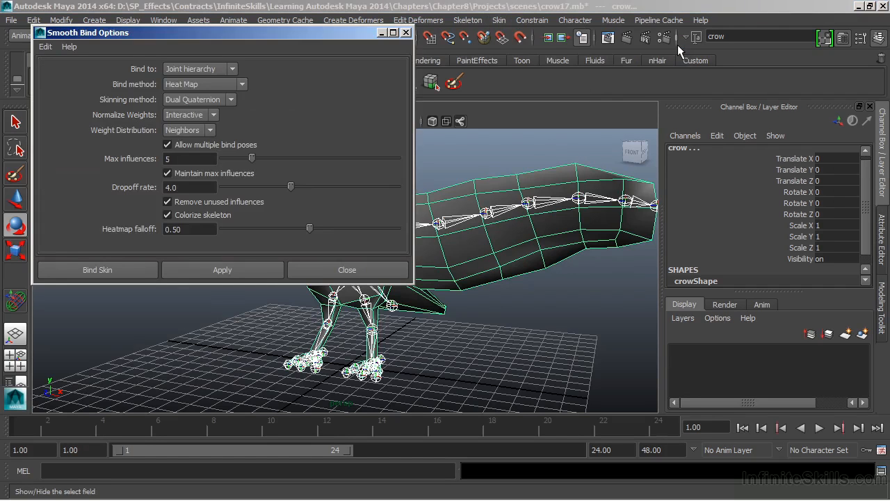
drag(370, 39, 467, 70)
drag(800, 62, 804, 54)
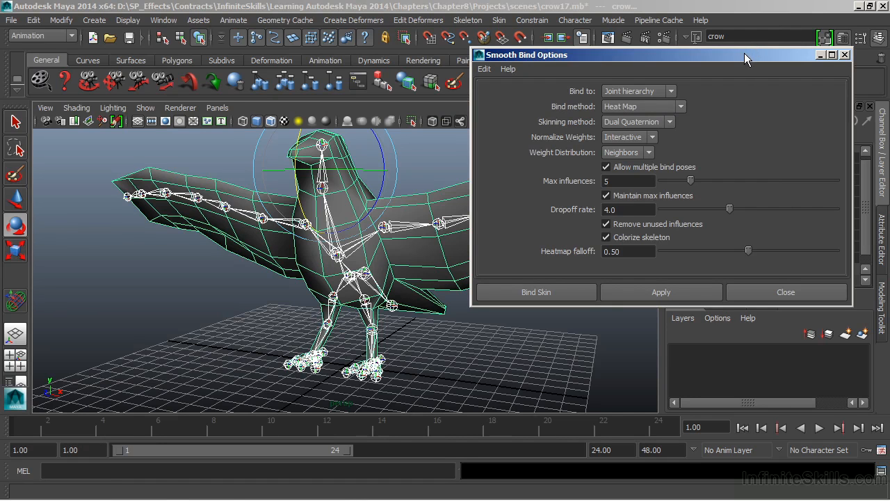
- Review the choices for what to bind to and for the bind method in the smooth bind settings
click(640, 94)
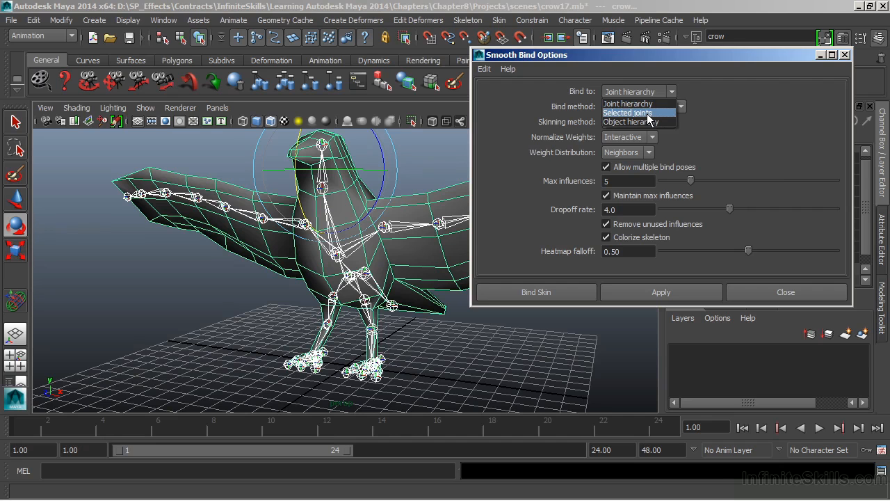
click(748, 126)
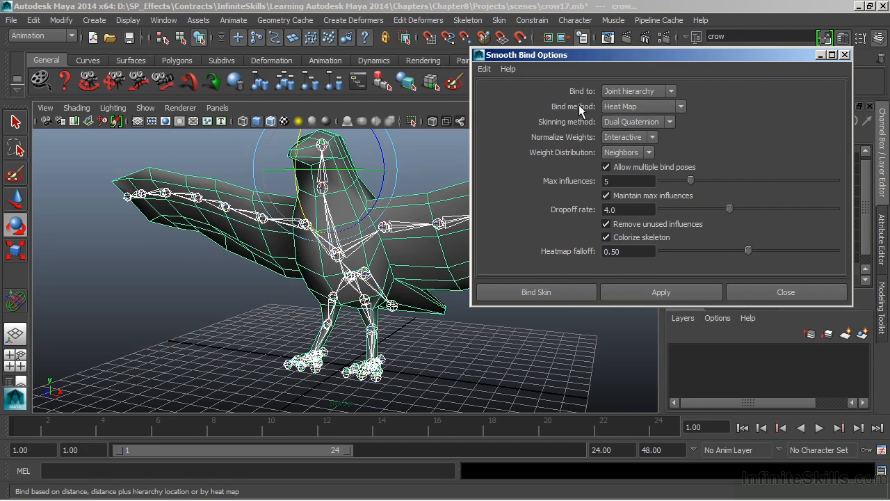
click(621, 106)
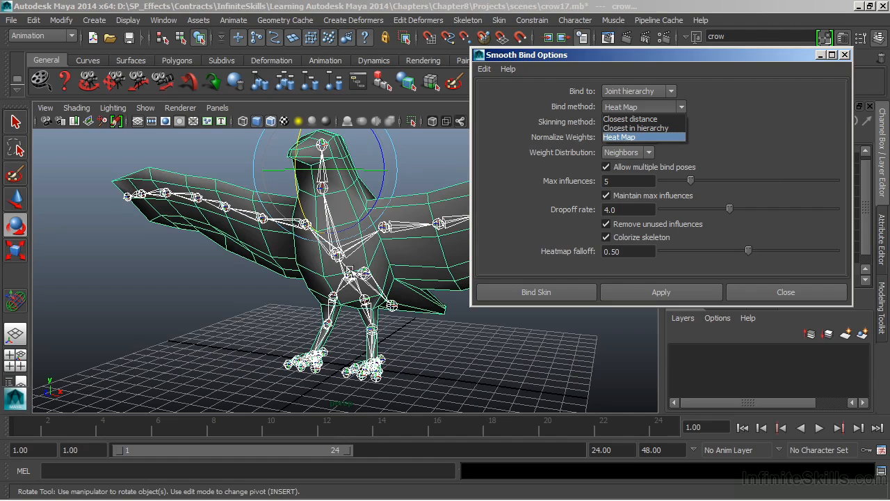
alt+drag(370, 272, 424, 230)
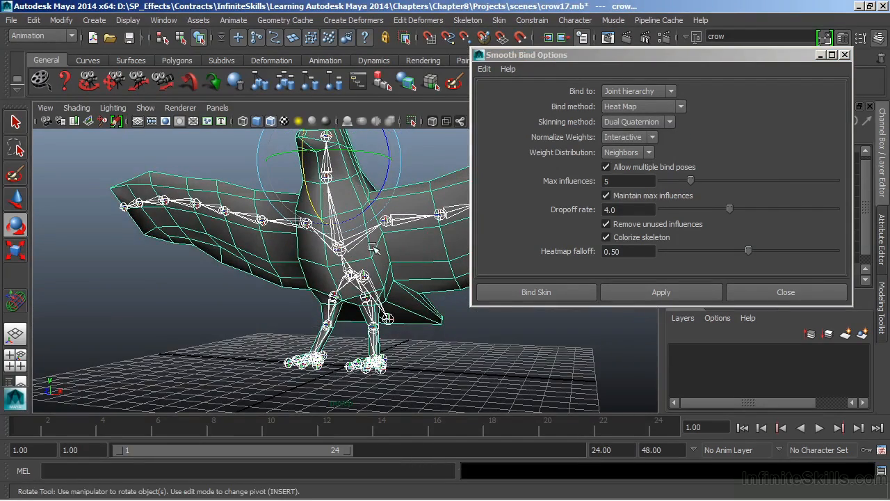
alt+drag(398, 276, 400, 321)
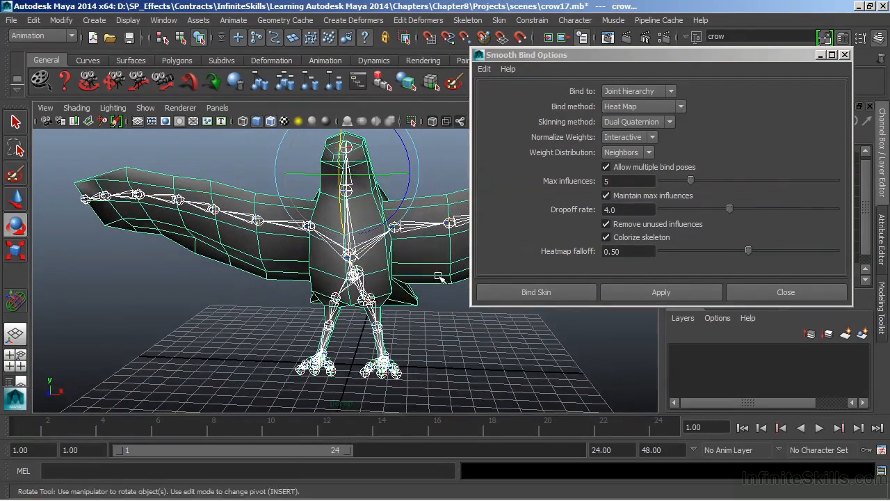
- Try Closest in hierarchy as the bind method, and set it back to Heat Map
click(638, 107)
click(631, 129)
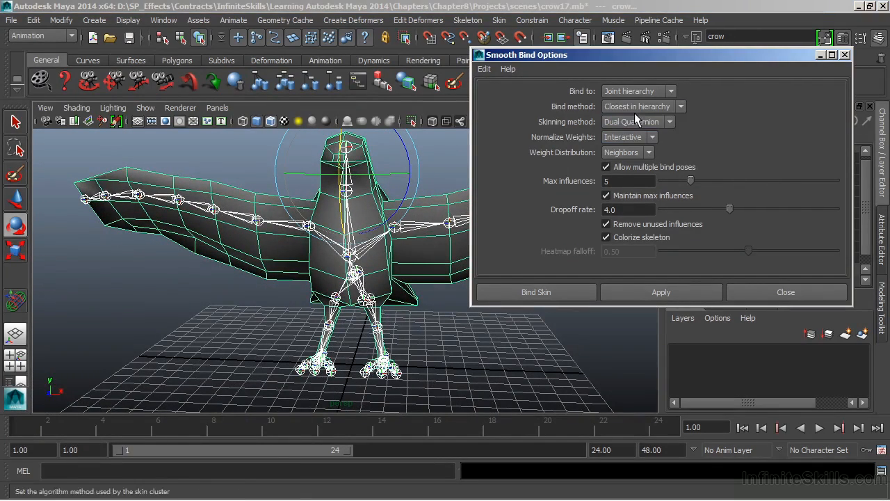
alt+drag(379, 330, 359, 332)
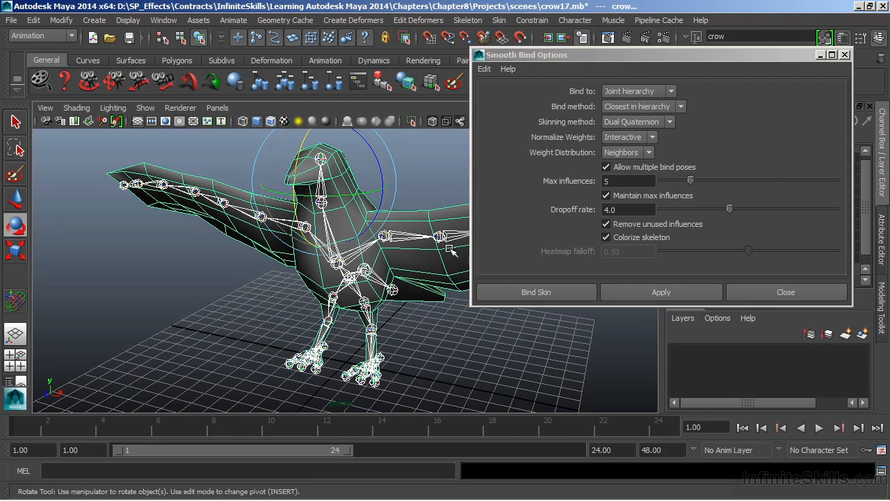
click(635, 109)
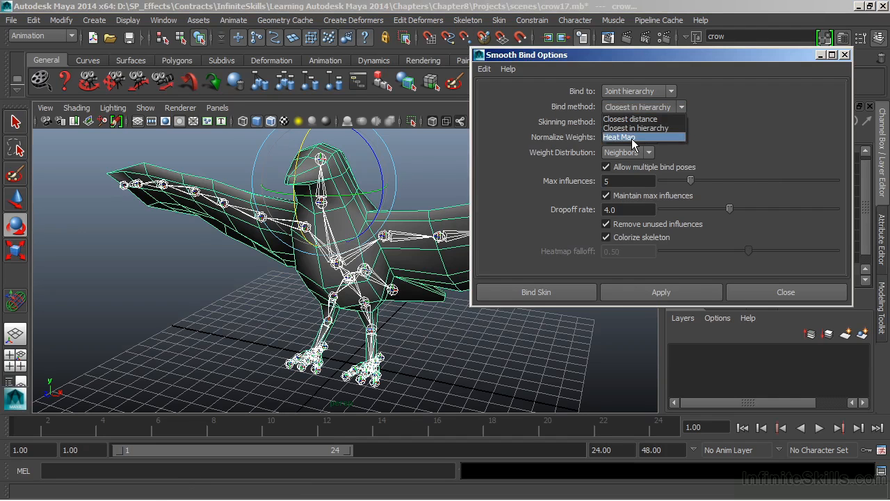
click(633, 137)
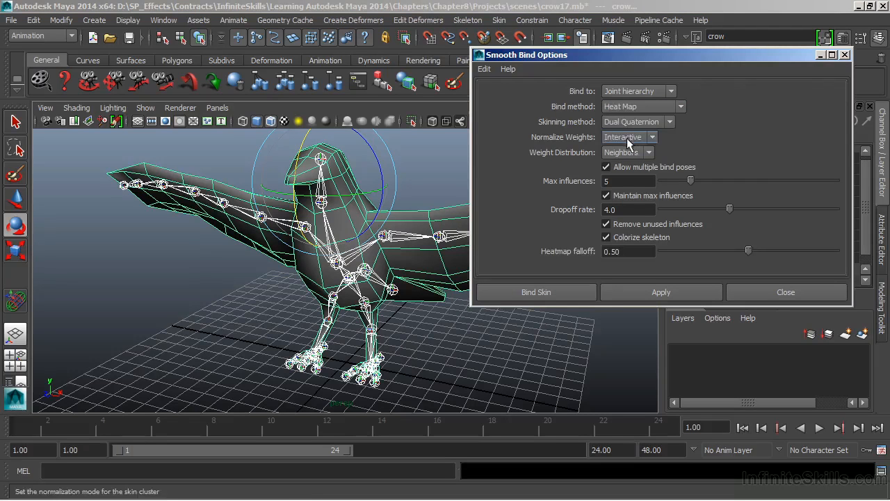
alt+drag(335, 318, 368, 305)
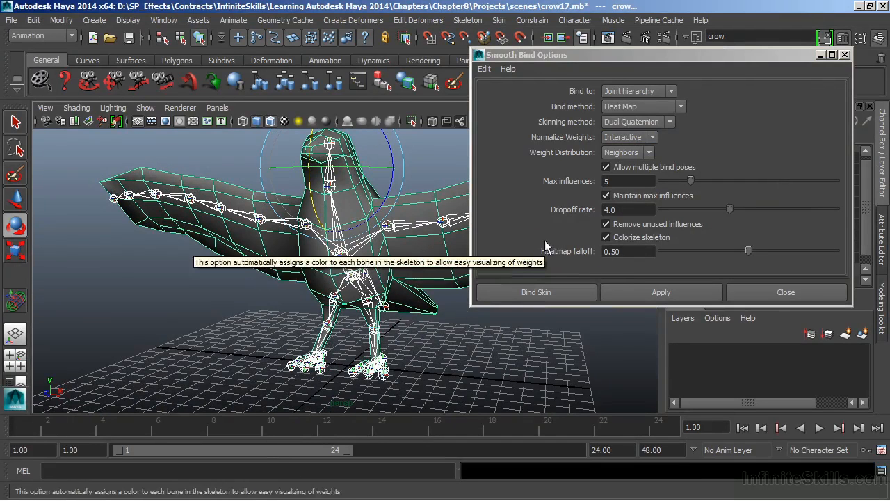
alt+drag(417, 240, 402, 245)
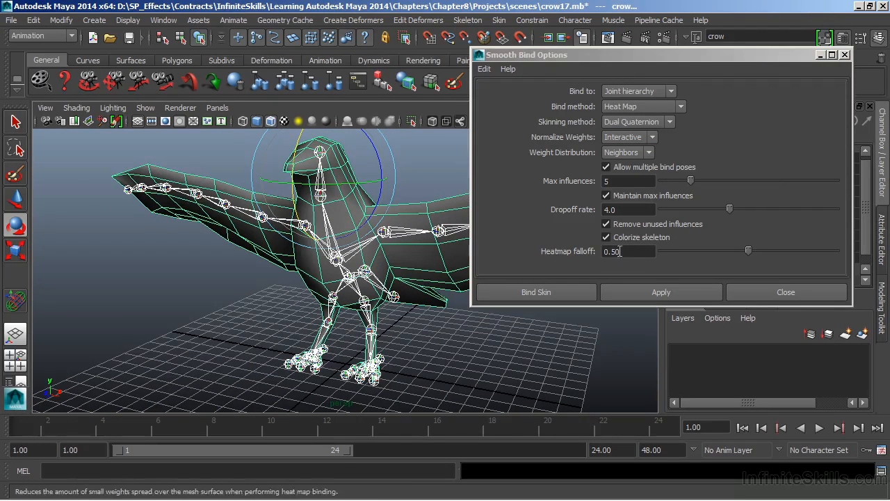
mouse_move(417, 292)
alt+mouse_down()
mouse_move(390, 293)
mouse_move(376, 224)
mouse_move(390, 215)
mouse_move(368, 234)
mouse_move(374, 241)
alt+mouse_up()
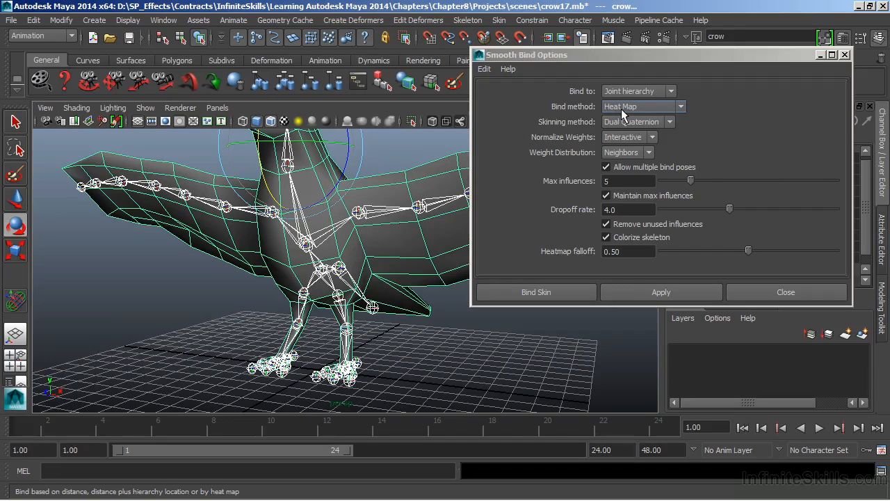
alt+drag(369, 221, 391, 229)
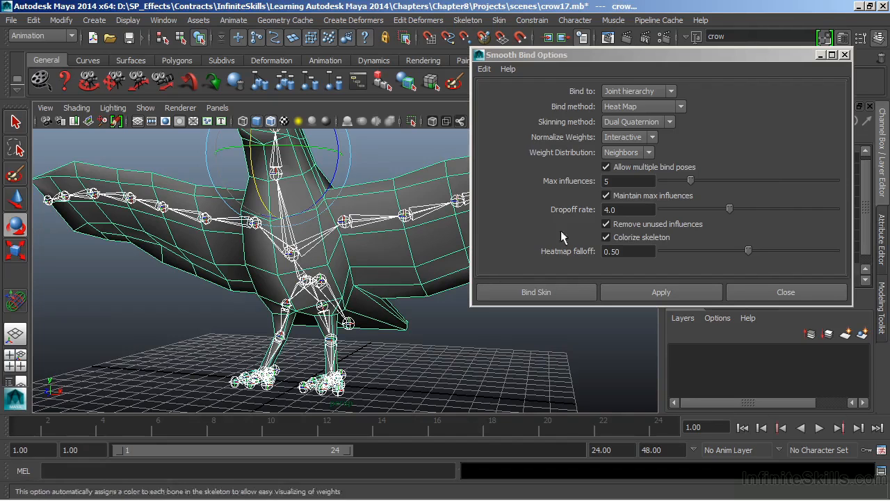
alt+drag(341, 248, 370, 257)
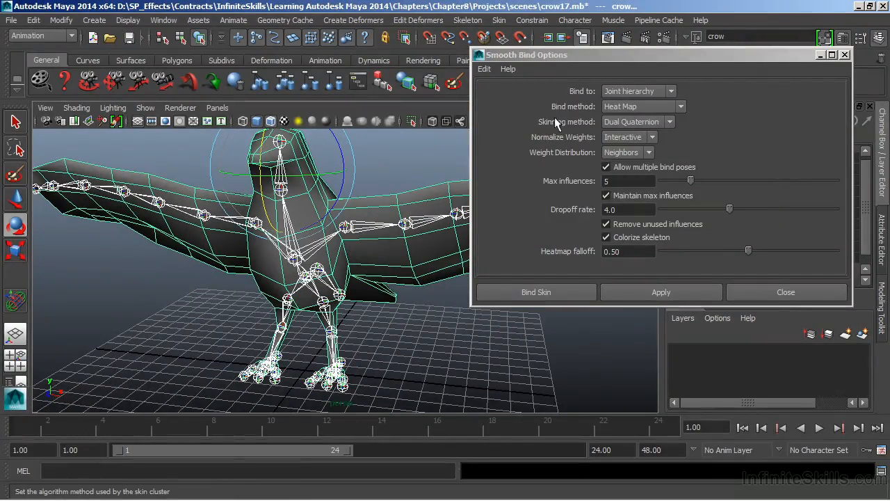
- Smooth-bind the crow mesh to its joint hierarchy using Heat Map, Dual Quaternion skinning, Post weight normalization and a 0.50 heatmap falloff
click(654, 122)
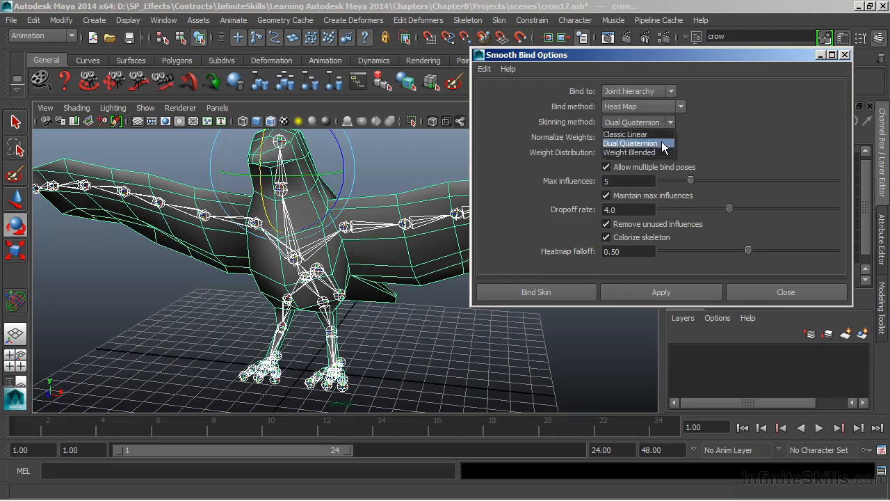
click(630, 144)
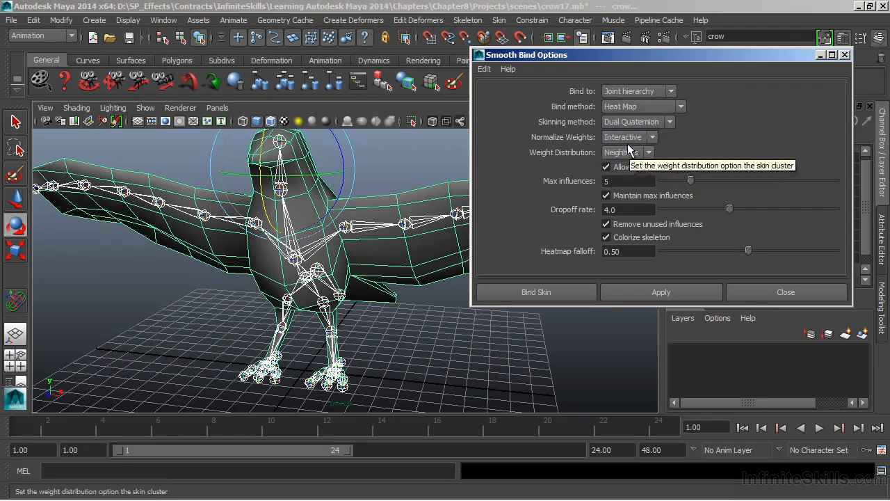
click(652, 137)
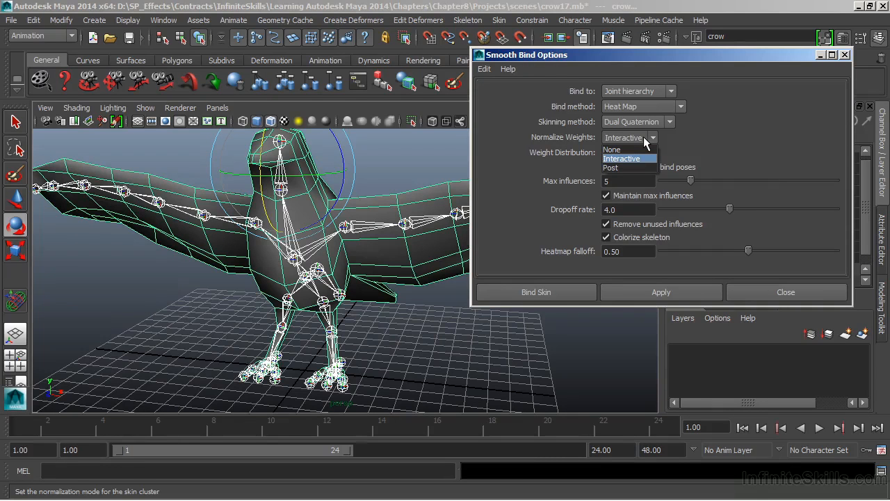
click(613, 168)
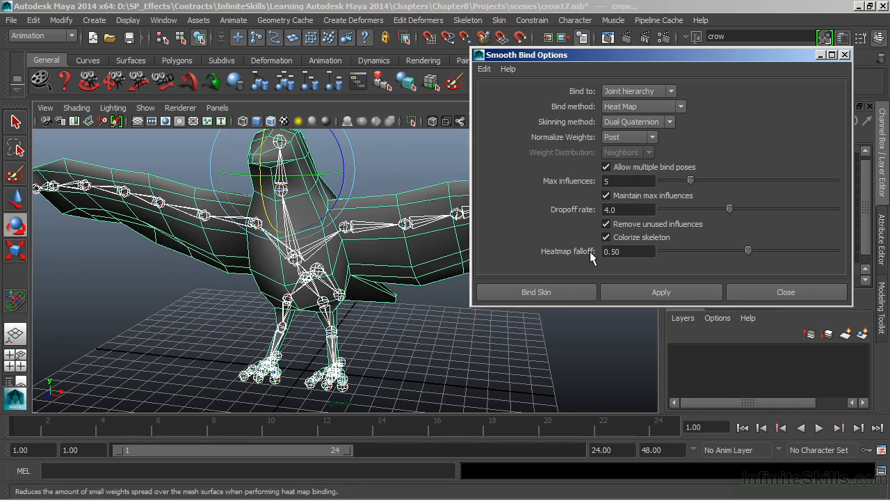
click(626, 252)
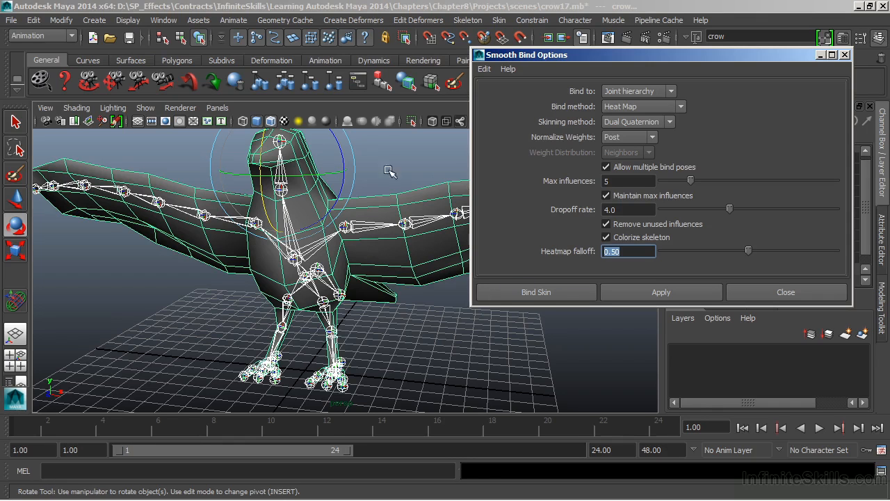
click(532, 293)
alt+middle_drag(457, 255, 431, 250)
- Select the left wing joints from l_wing5 inward to l_wing1 and rotate them together about -21.8° around X
key(e)
click(421, 218)
alt+middle_drag(410, 289, 565, 223)
key(q)
click(587, 205)
shift+click(530, 211)
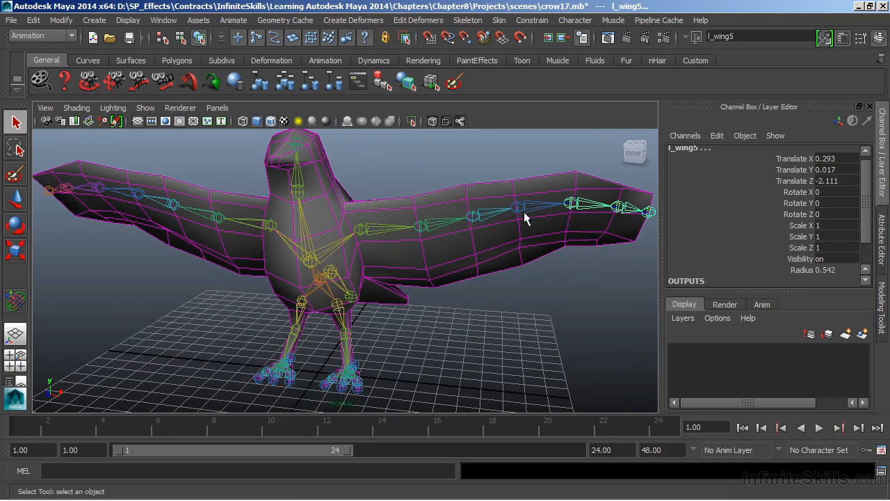
shift+click(518, 208)
shift+click(473, 216)
shift+click(421, 226)
shift+click(361, 229)
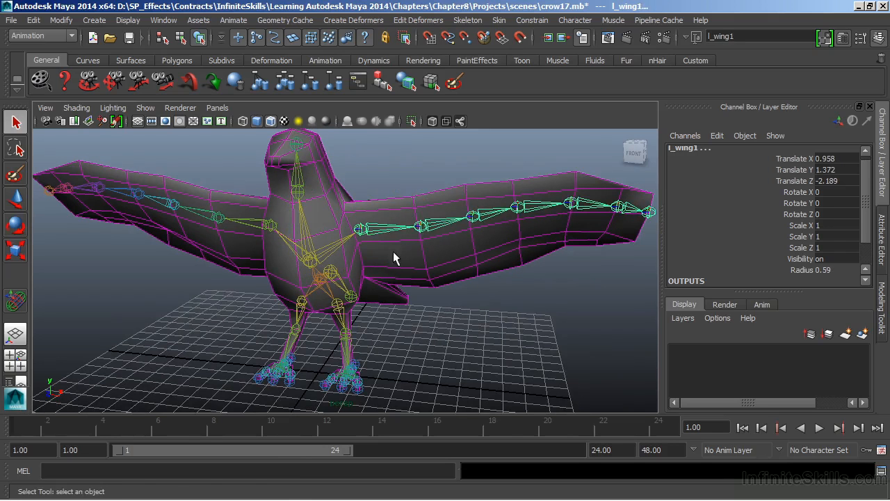
key(e)
drag(398, 256, 454, 255)
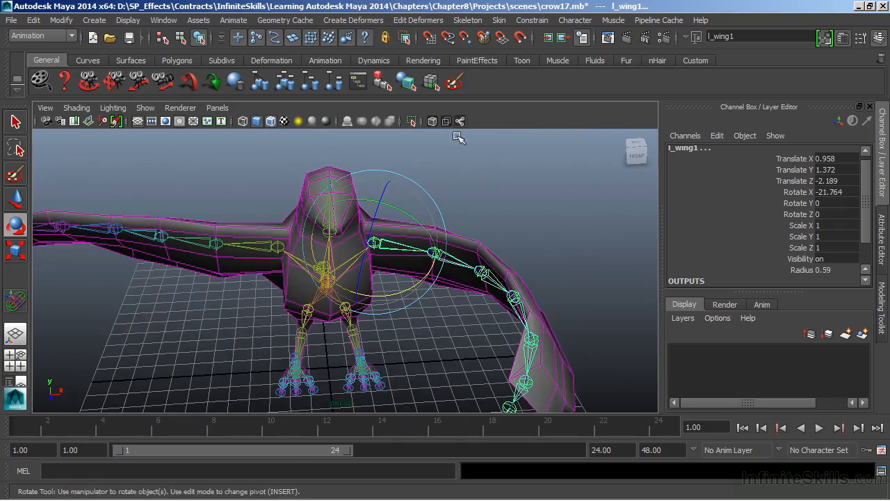
click(499, 20)
mouse_move(520, 42)
alt+middle_drag(513, 176, 490, 150)
alt+drag(490, 150, 413, 290)
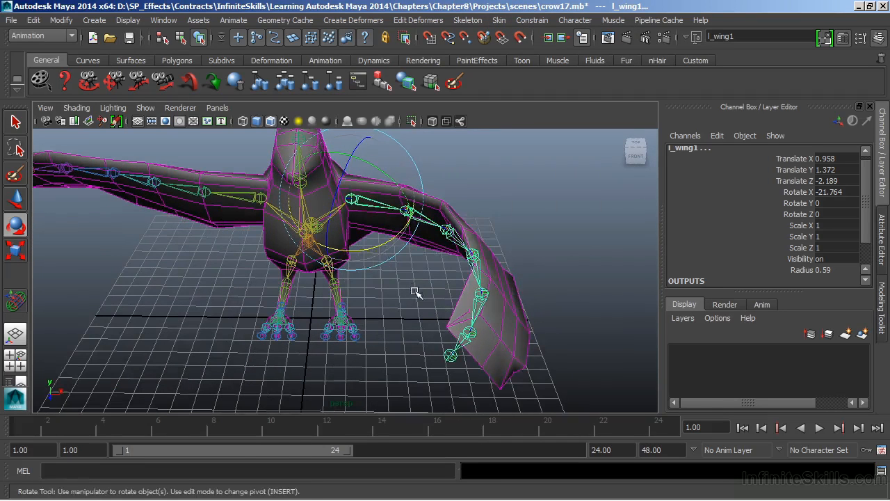
- Undo the rotation of the left wing joints
drag(367, 249, 479, 263)
key(ctrl+z)
key(ctrl+z)
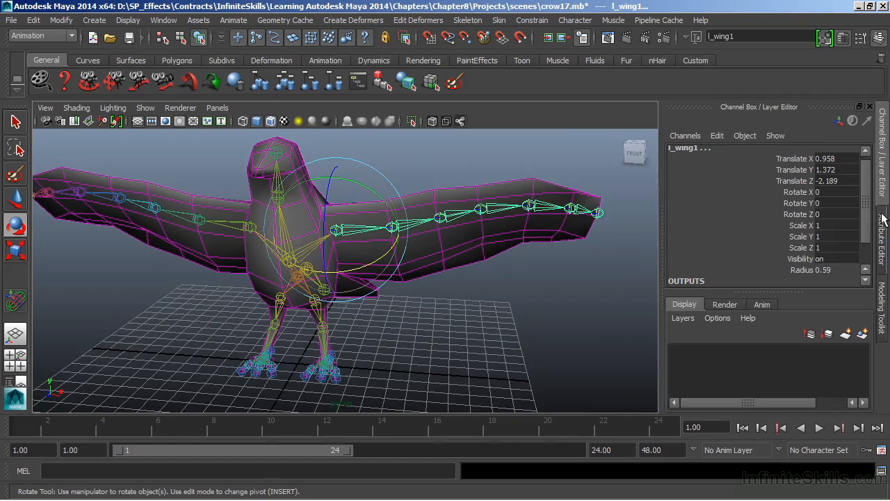
- Show the attributes of skinCluster1, which is connected to the selected left wing joints
click(882, 219)
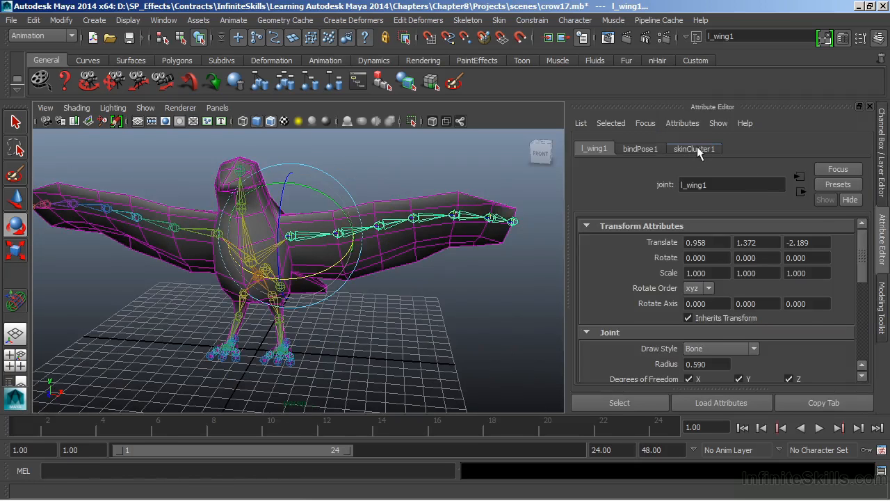
click(881, 156)
scroll(867, 202, down, 1)
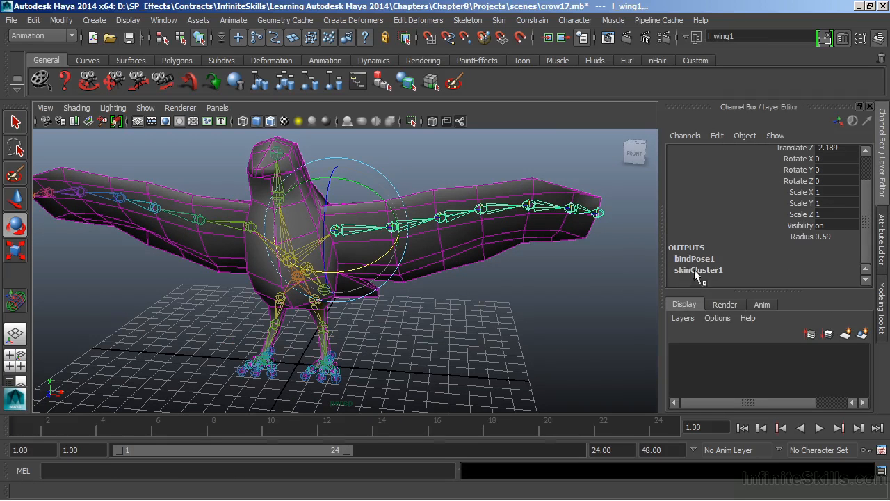
click(882, 236)
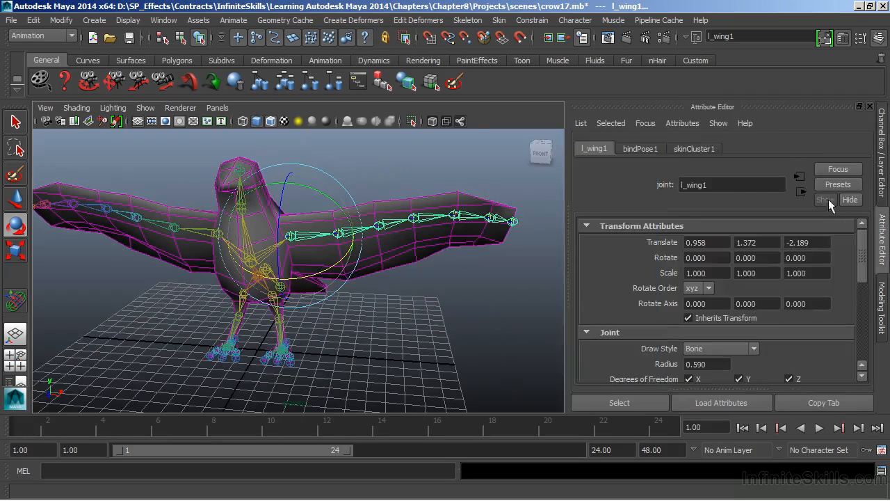
click(690, 148)
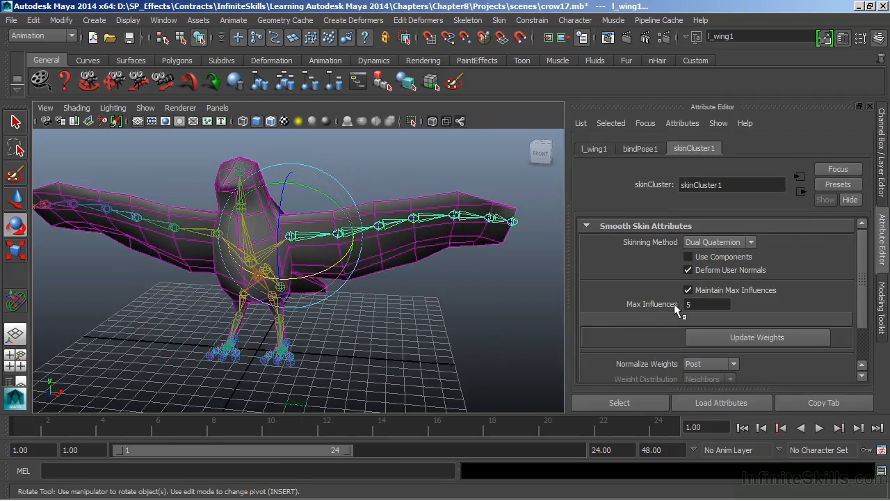
- Review the Max Influences setting and the Normalize Weights choices of skinCluster1
click(705, 303)
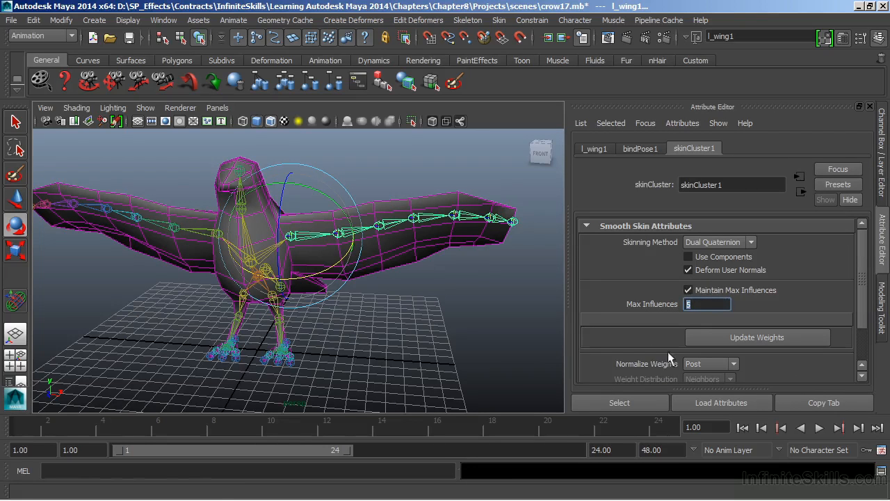
drag(863, 293, 861, 336)
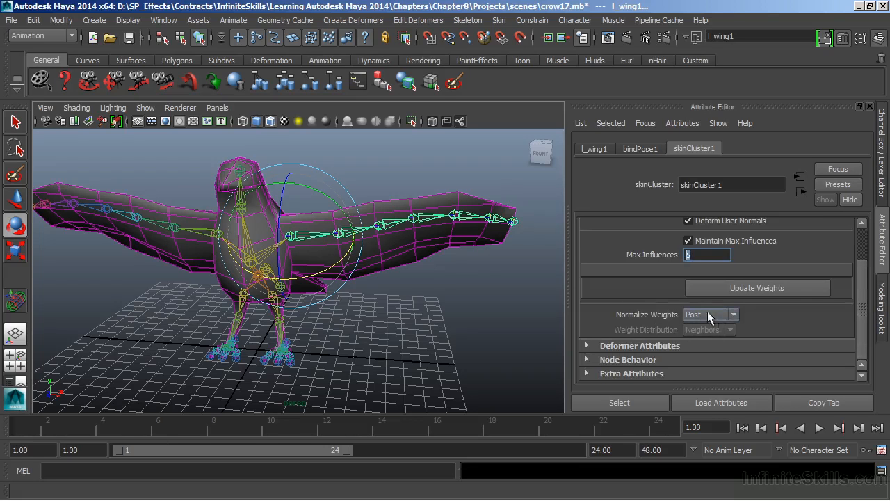
click(720, 315)
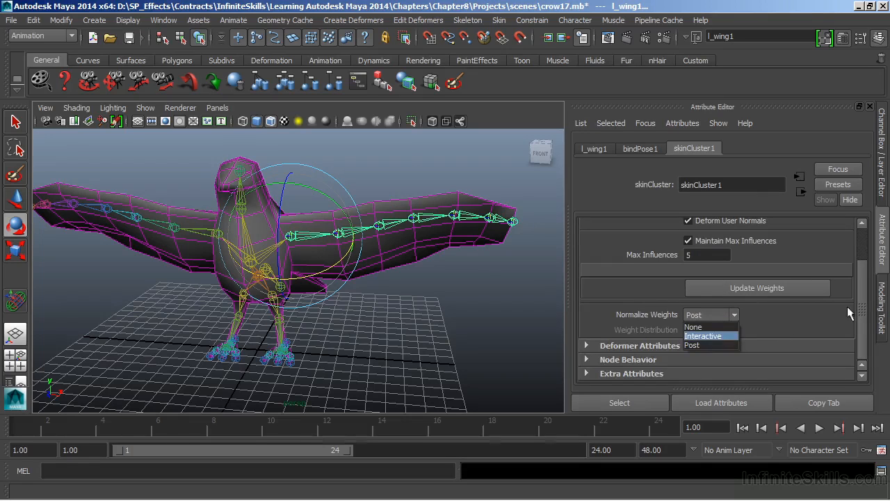
scroll(859, 310, up, 3)
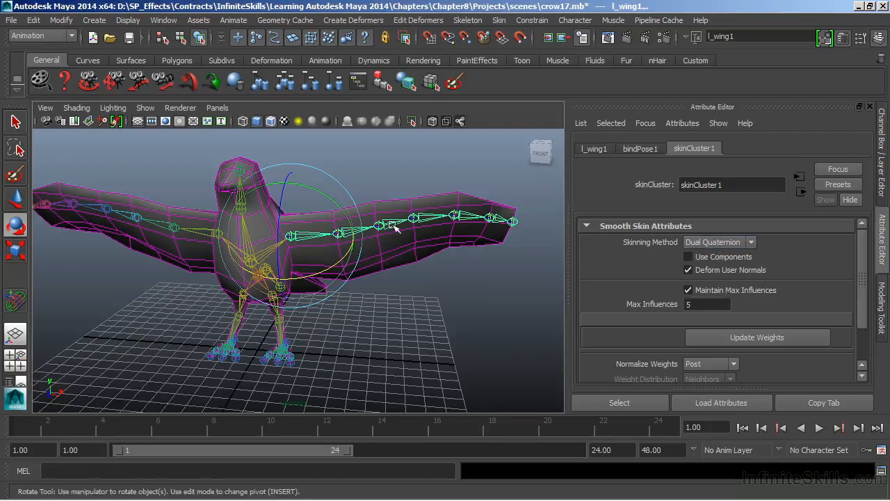
- Twist the left wing by rotating its joints together around Z, and try Classic Linear as the skinning method
drag(284, 197, 363, 308)
alt+drag(496, 299, 404, 306)
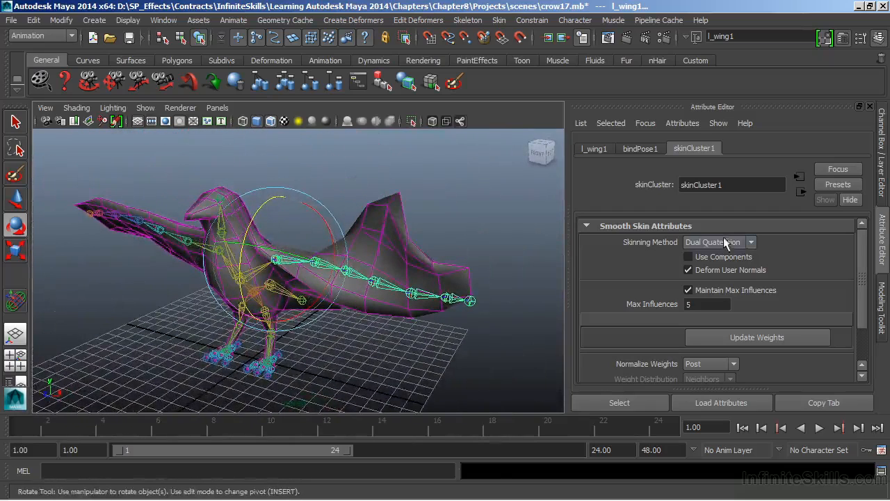
click(751, 243)
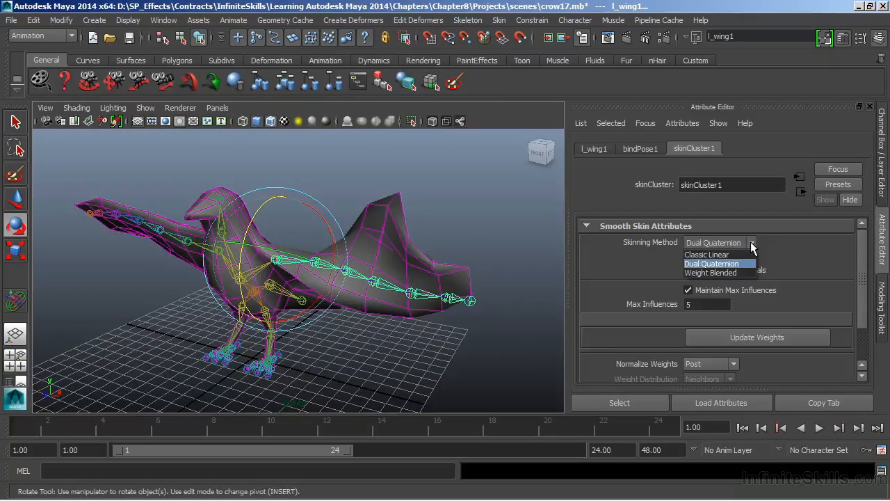
click(740, 253)
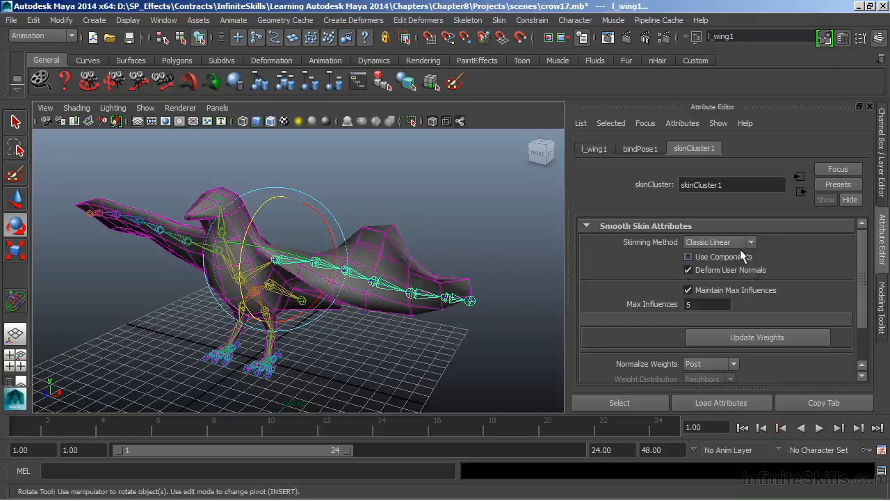
- Inspect the twisted wing up close, set the skinning method back to Dual Quaternion, and view the wing from the front
alt+drag(348, 348, 372, 304)
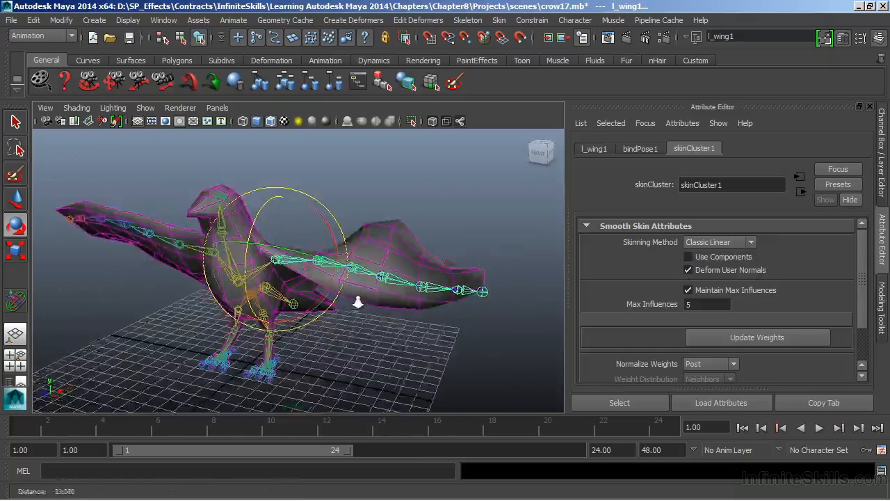
alt+right_drag(355, 302, 449, 300)
alt+middle_drag(449, 299, 407, 279)
click(751, 242)
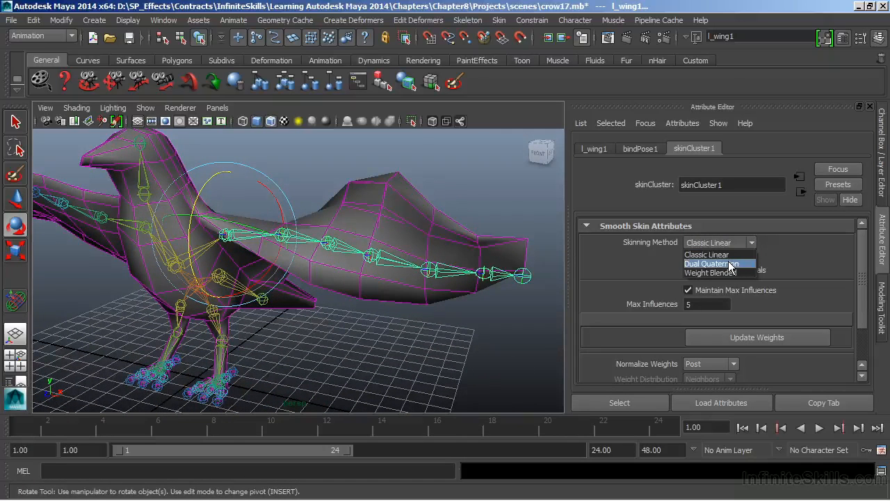
click(730, 265)
alt+drag(380, 260, 426, 235)
alt+middle_drag(413, 137, 397, 218)
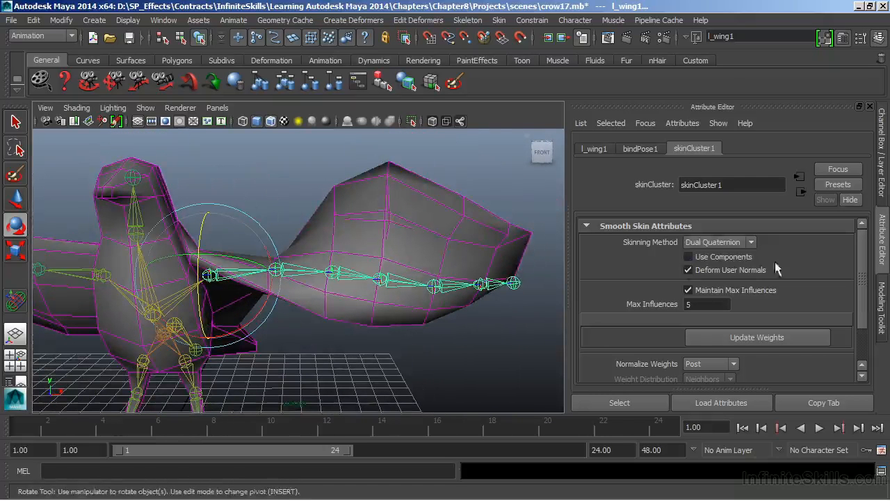
- Alternate the skinning method between Classic Linear and Dual Quaternion to compare the twisted wing's volume, finishing on Dual Quaternion
click(745, 242)
click(724, 255)
click(738, 242)
click(732, 264)
click(695, 243)
click(723, 256)
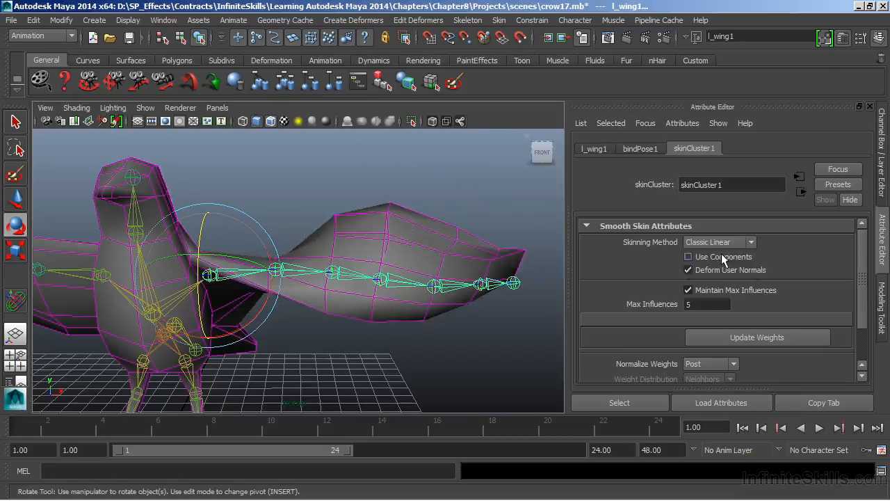
click(714, 244)
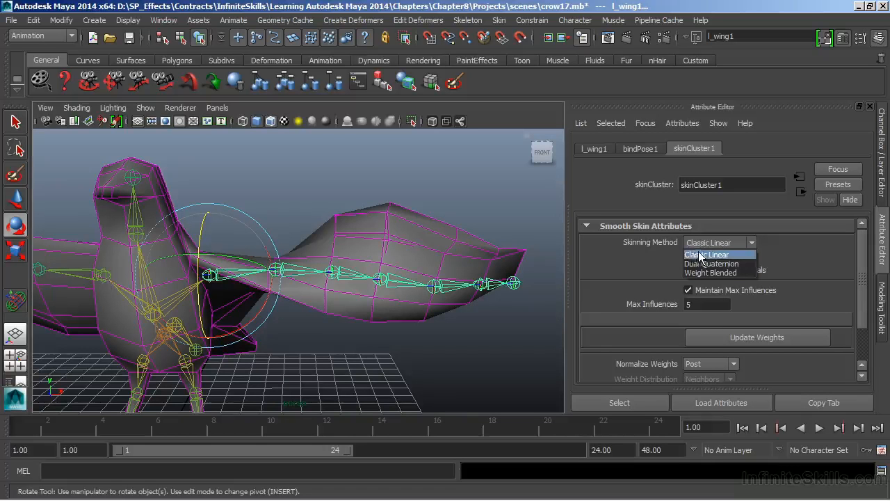
click(709, 265)
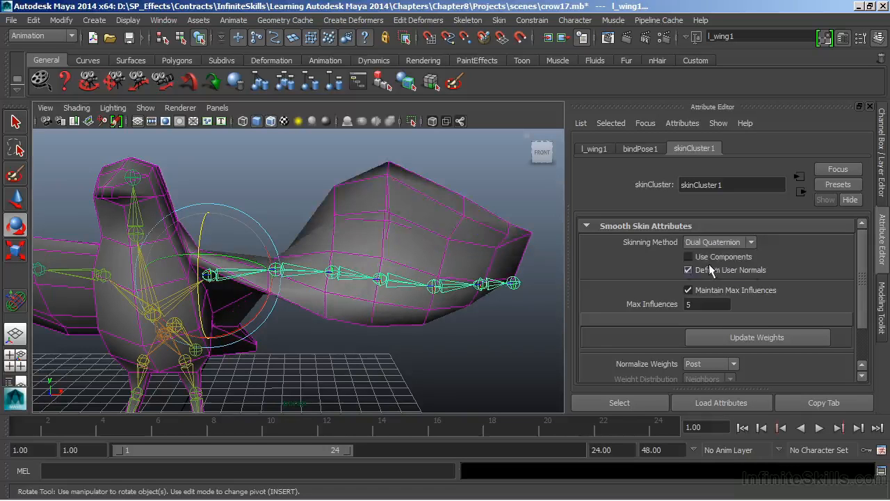
- Undo the twist of the left wing joints to restore the spread wing pose, and clear the selection
alt+drag(367, 255, 356, 295)
mouse_move(356, 294)
middle_down()
mouse_move(357, 275)
mouse_move(359, 306)
mouse_move(362, 288)
middle_up()
alt+drag(361, 288, 328, 301)
key(ctrl+z)
key(ctrl+z)
key(ctrl+z)
key(ctrl+z)
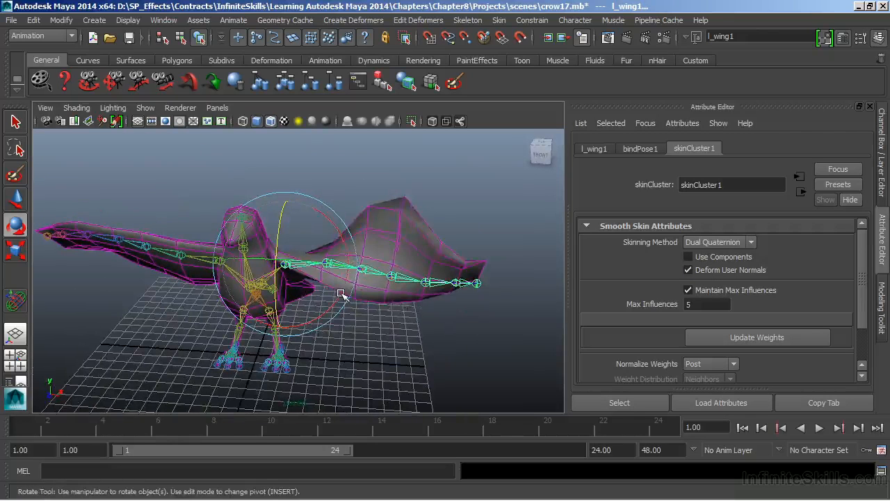
key(ctrl+z)
key(ctrl+z)
alt+drag(346, 297, 308, 242)
click(373, 346)
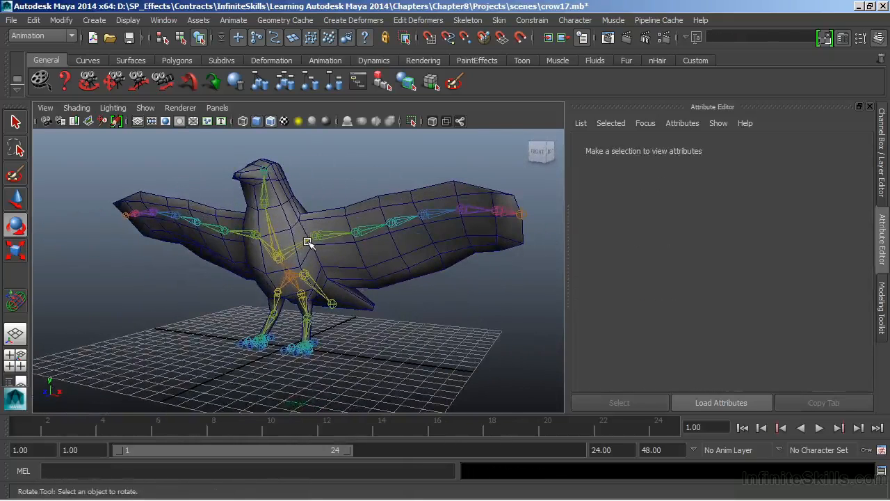